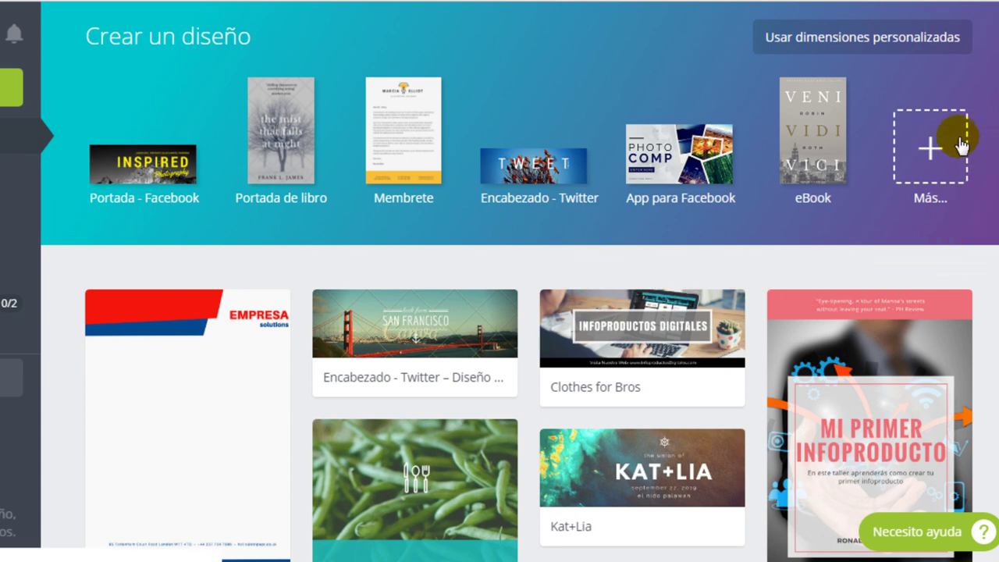
Step: Show all design types and scroll down to the Documentos formats, including Membrete
{"action": "left_click", "coordinate": [928, 151]}
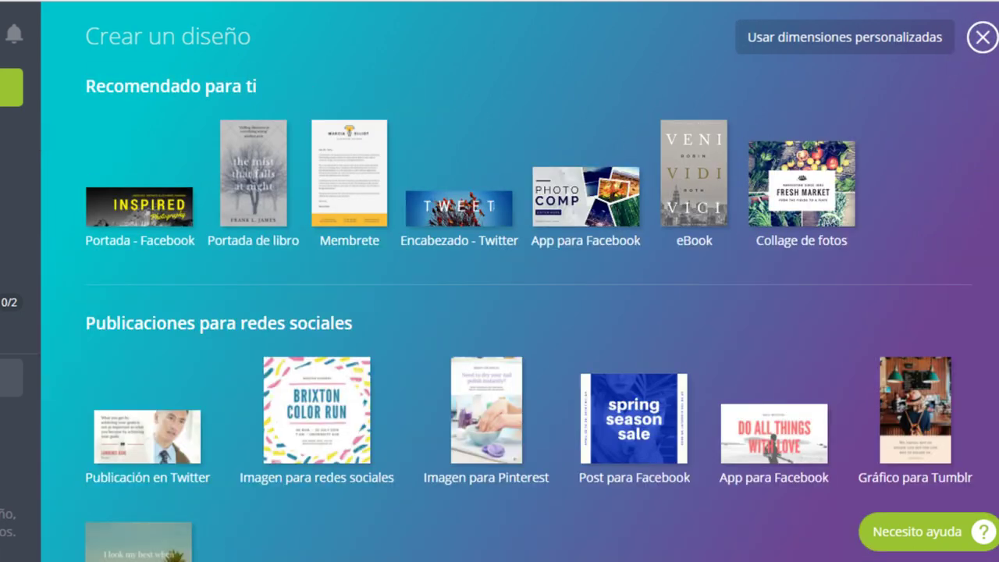
{"action": "scroll", "coordinate": [529, 281], "scroll_direction": "down", "scroll_amount": 1}
{"action": "scroll", "coordinate": [529, 281], "scroll_direction": "down", "scroll_amount": 1}
{"action": "scroll", "coordinate": [529, 281], "scroll_direction": "down", "scroll_amount": 1}
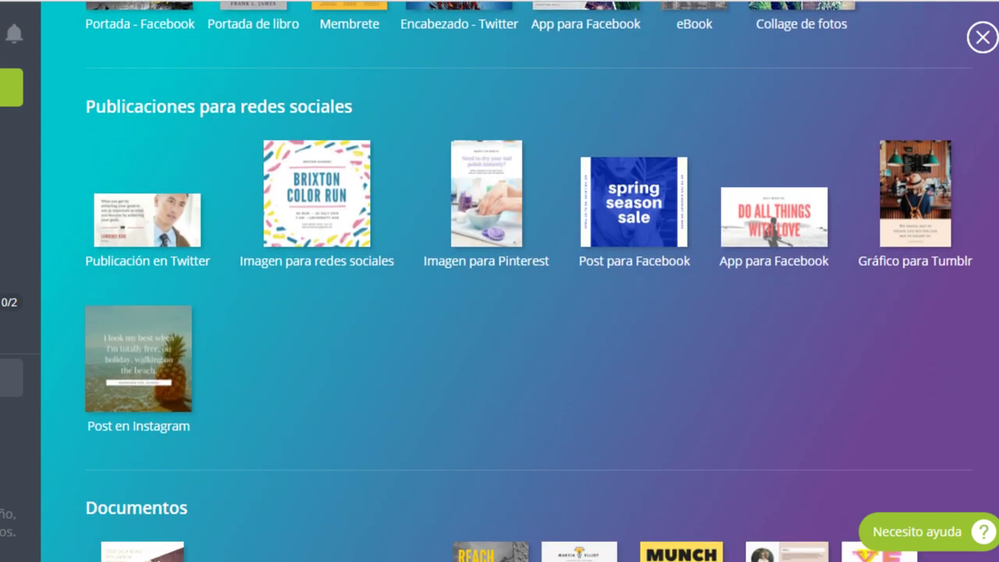
{"action": "scroll", "coordinate": [529, 281], "scroll_direction": "down", "scroll_amount": 1}
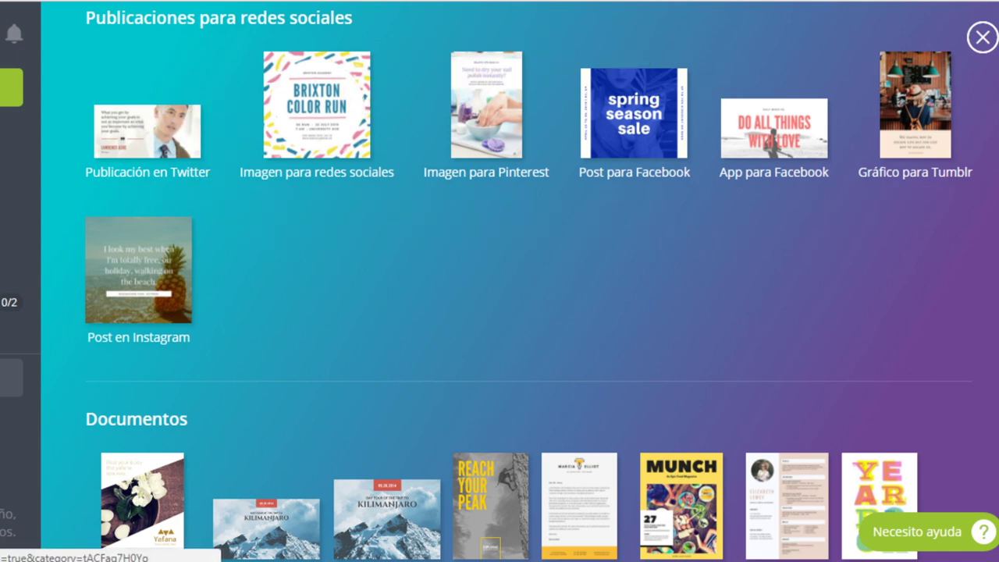
{"action": "scroll", "coordinate": [529, 281], "scroll_direction": "down", "scroll_amount": 1}
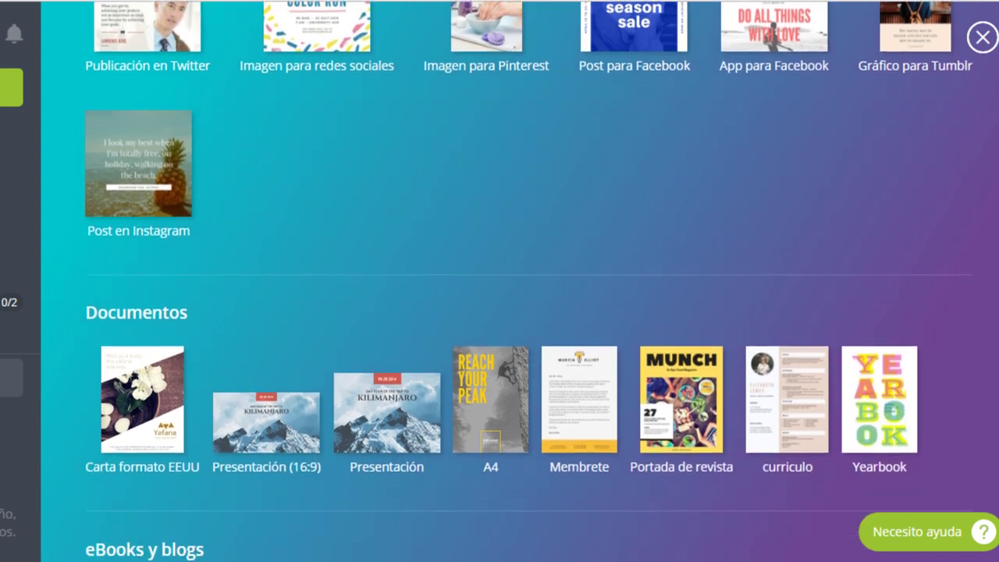
{"action": "scroll", "coordinate": [529, 281], "scroll_direction": "down", "scroll_amount": 1}
{"action": "scroll", "coordinate": [530, 281], "scroll_direction": "down", "scroll_amount": 1}
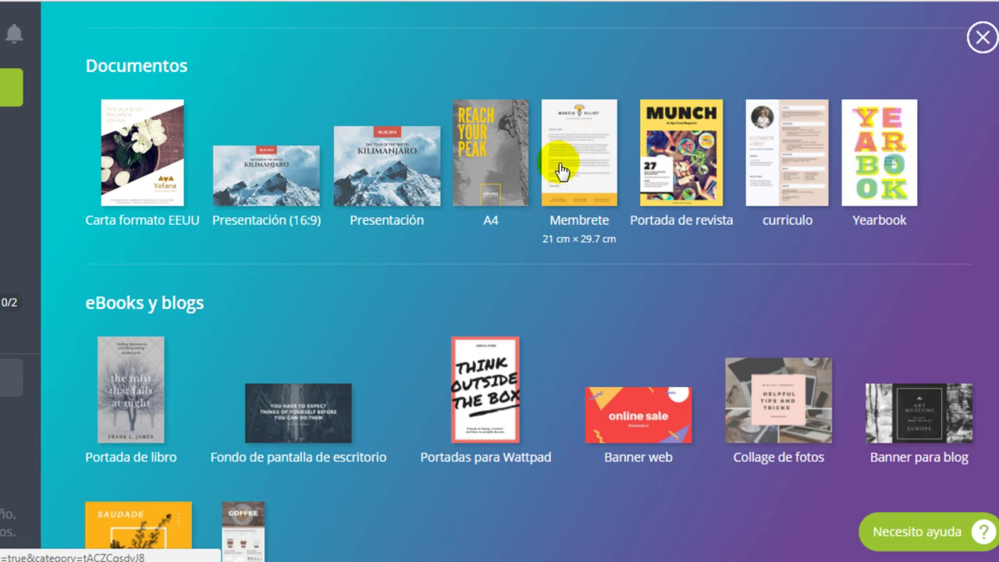
Step: Create a blank Membrete (21 × 29.7 cm) design and browse the letterhead layouts
{"action": "left_click", "coordinate": [579, 148]}
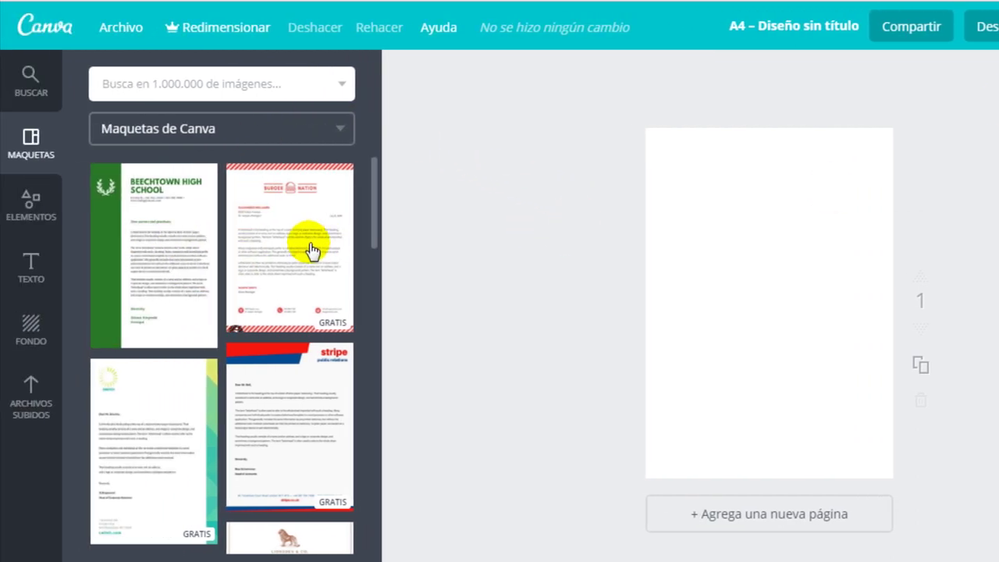
{"action": "scroll", "coordinate": [310, 250], "scroll_direction": "down", "scroll_amount": 2}
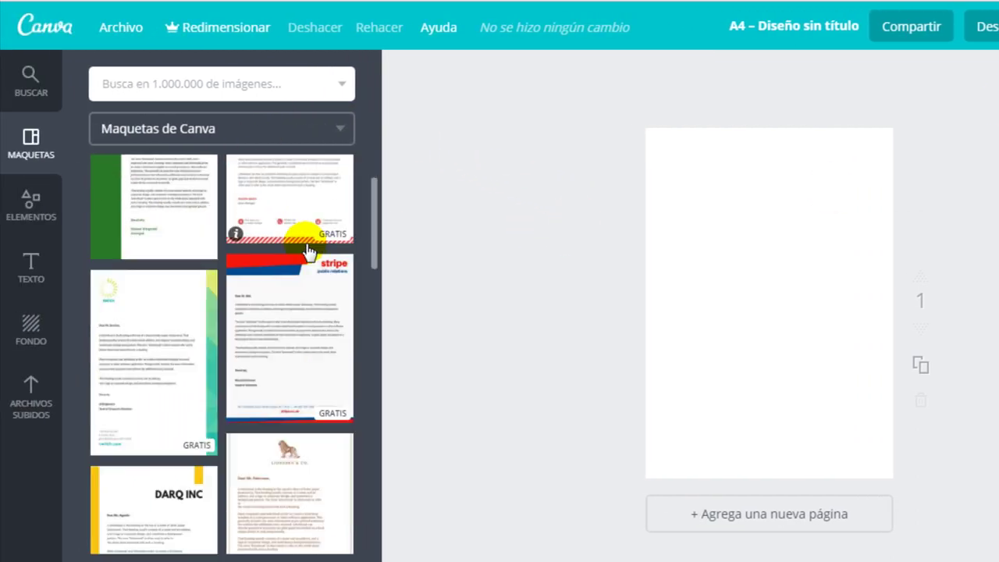
{"action": "scroll", "coordinate": [310, 250], "scroll_direction": "down", "scroll_amount": 2}
{"action": "scroll", "coordinate": [310, 250], "scroll_direction": "down", "scroll_amount": 4}
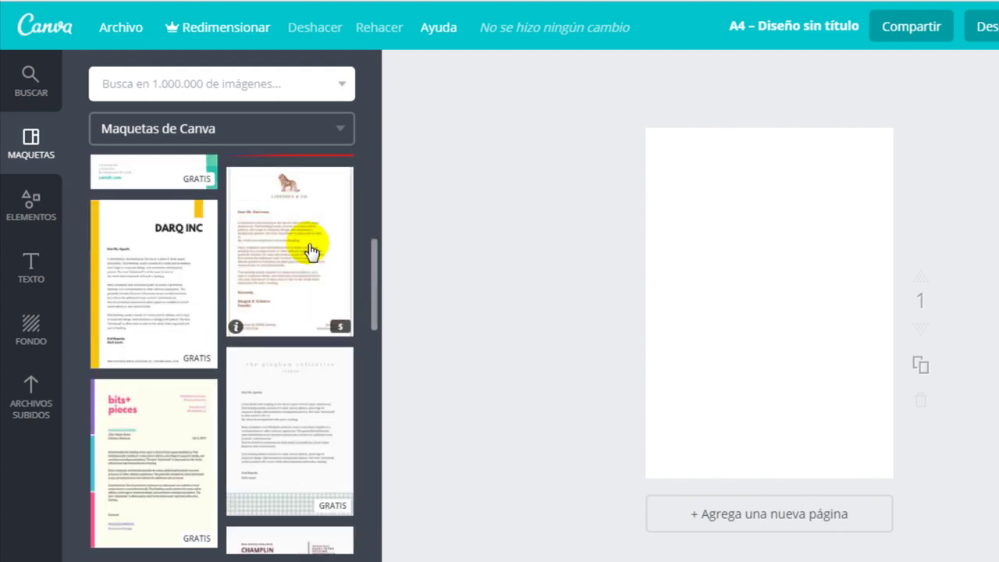
{"action": "left_click_drag", "start_coordinate": [373, 251], "coordinate": [341, 296]}
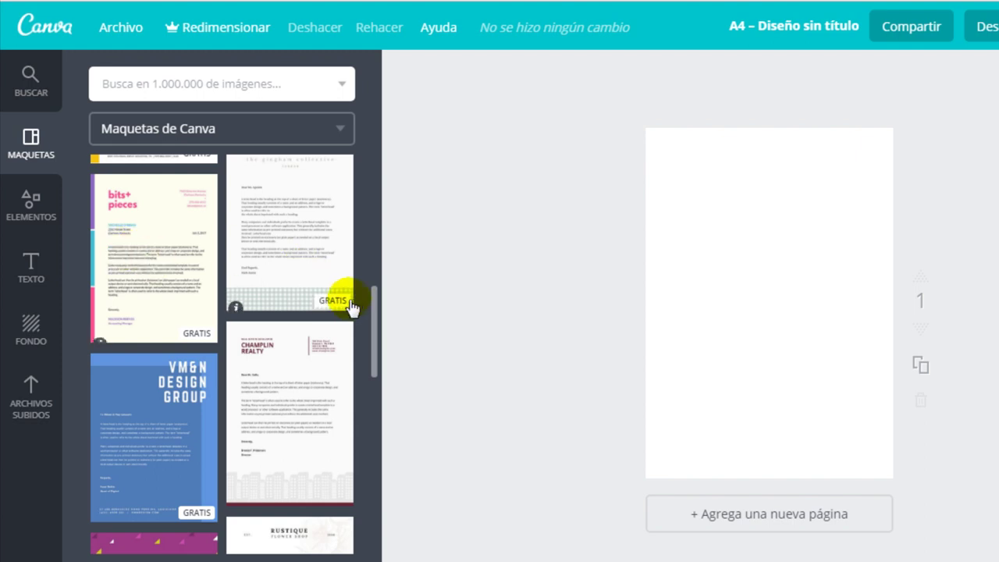
{"action": "left_click_drag", "start_coordinate": [378, 304], "coordinate": [378, 377]}
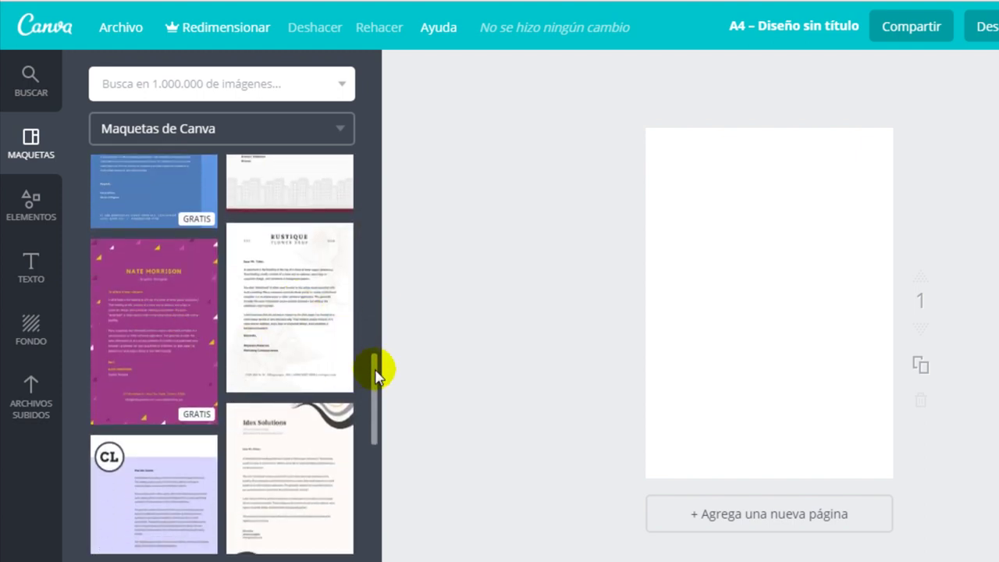
{"action": "mouse_move", "coordinate": [364, 369]}
{"action": "left_mouse_down"}
{"action": "mouse_move", "coordinate": [374, 390]}
{"action": "mouse_move", "coordinate": [365, 257]}
{"action": "mouse_move", "coordinate": [374, 148]}
{"action": "left_mouse_up"}
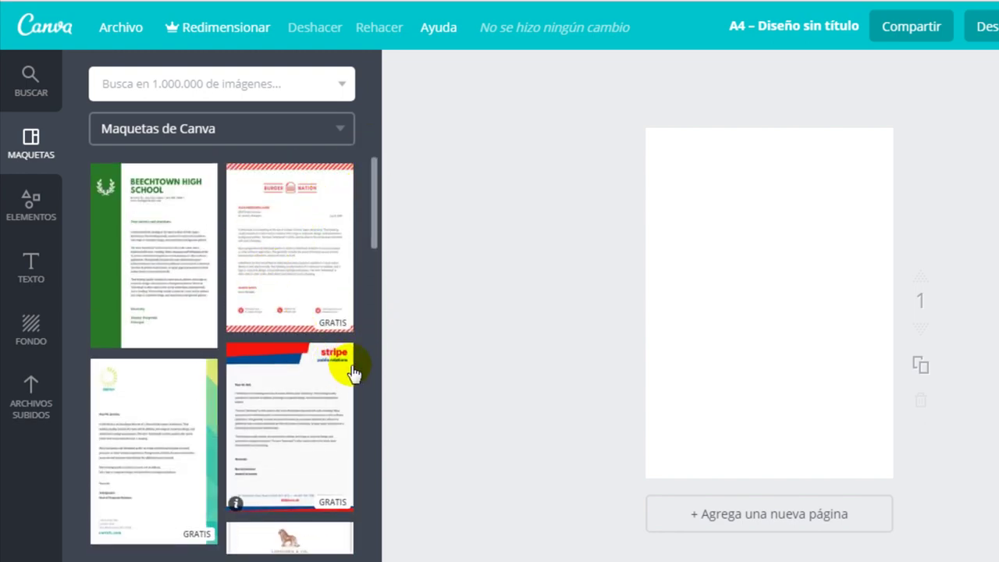
Step: Apply the free Burger Nation letterhead layout and zoom in to inspect it
{"action": "left_click", "coordinate": [304, 229]}
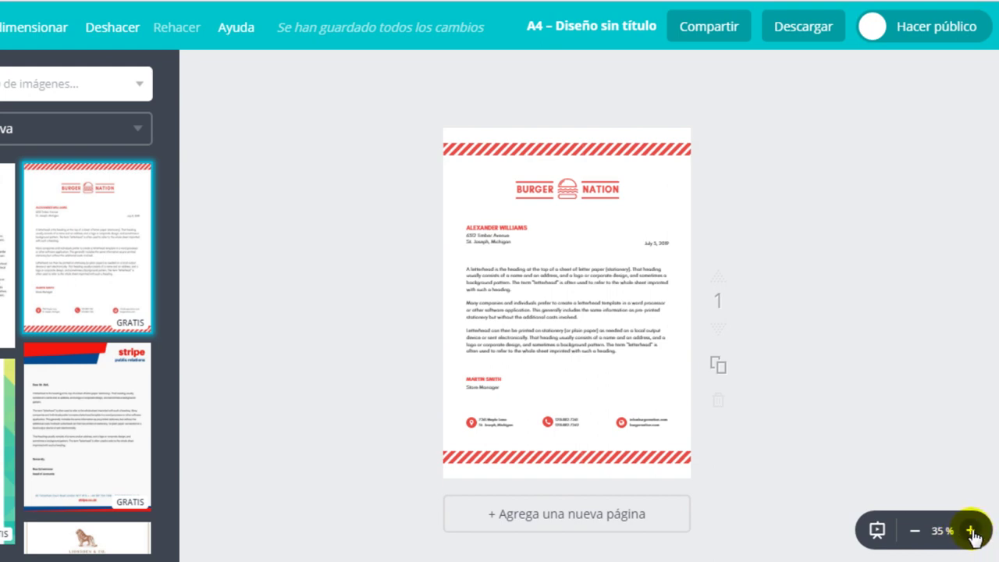
{"action": "left_click", "coordinate": [970, 531]}
{"action": "left_click", "coordinate": [970, 531]}
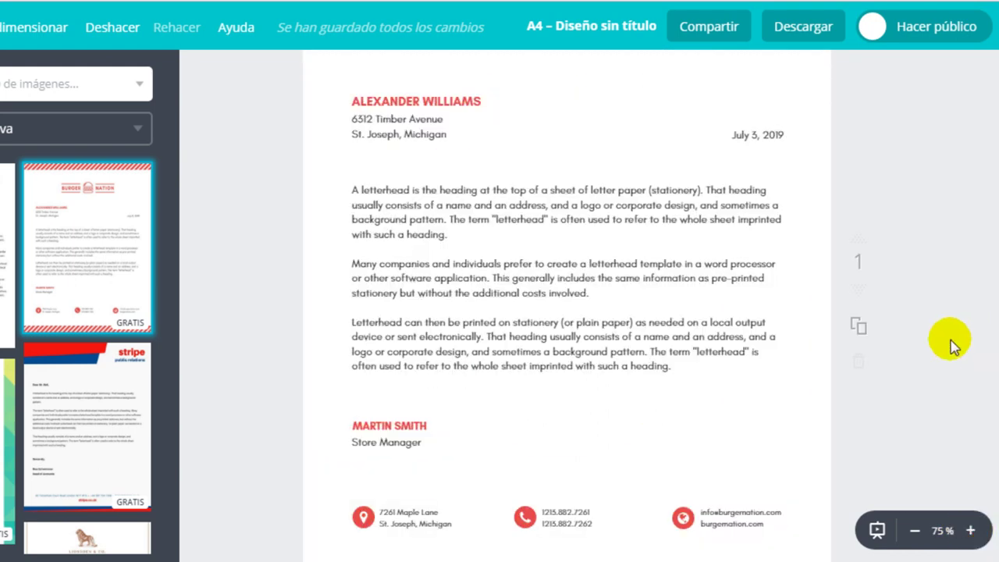
{"action": "scroll", "coordinate": [949, 340], "scroll_direction": "up", "scroll_amount": 3}
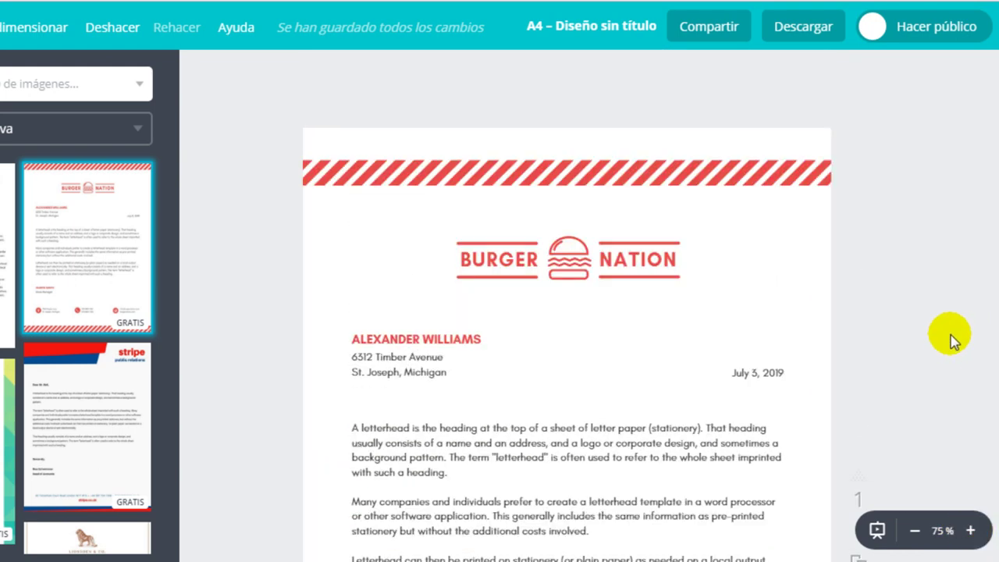
{"action": "scroll", "coordinate": [951, 337], "scroll_direction": "down", "scroll_amount": 5}
{"action": "scroll", "coordinate": [937, 314], "scroll_direction": "up", "scroll_amount": 2}
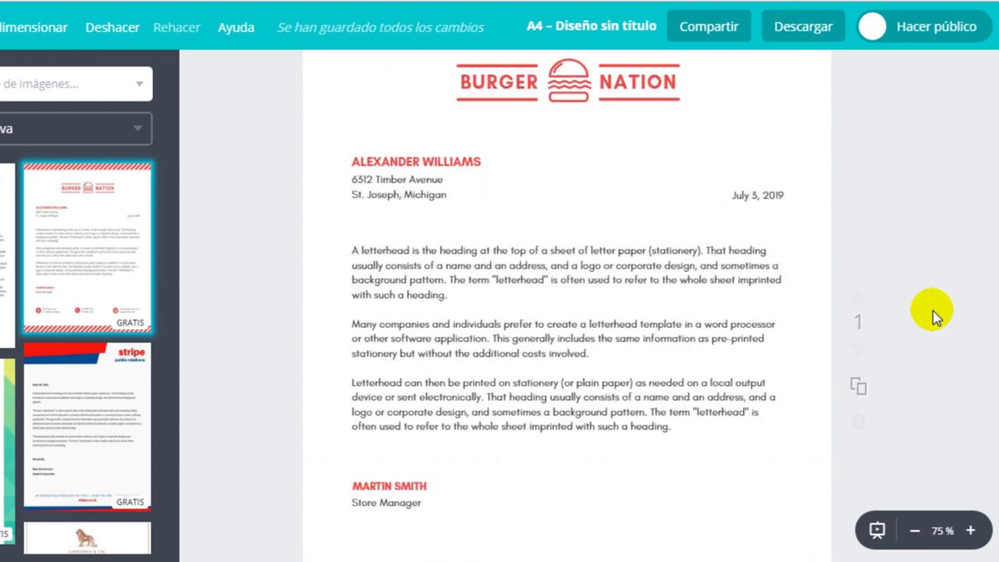
{"action": "scroll", "coordinate": [936, 312], "scroll_direction": "up", "scroll_amount": 1}
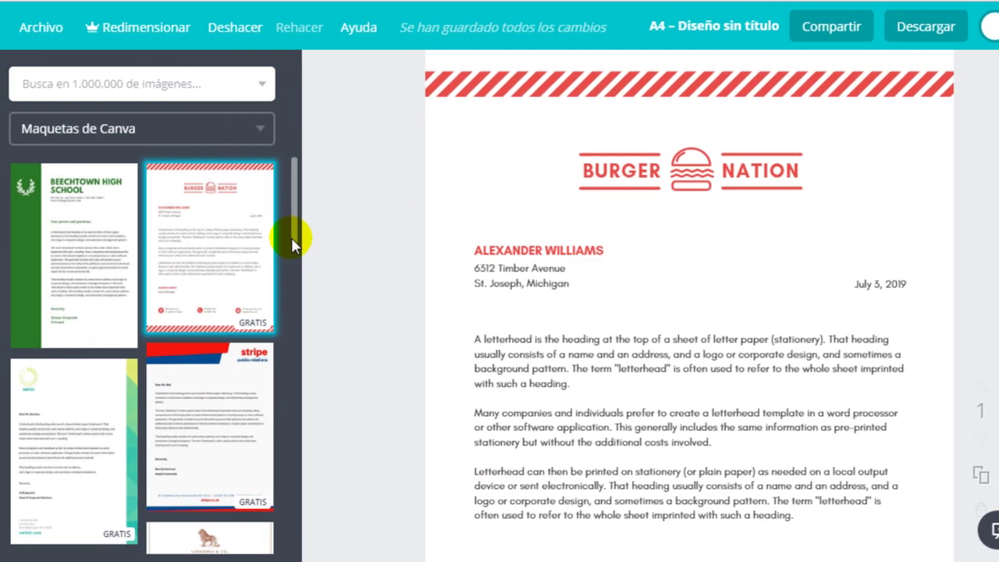
{"action": "left_click_drag", "start_coordinate": [277, 222], "coordinate": [290, 268]}
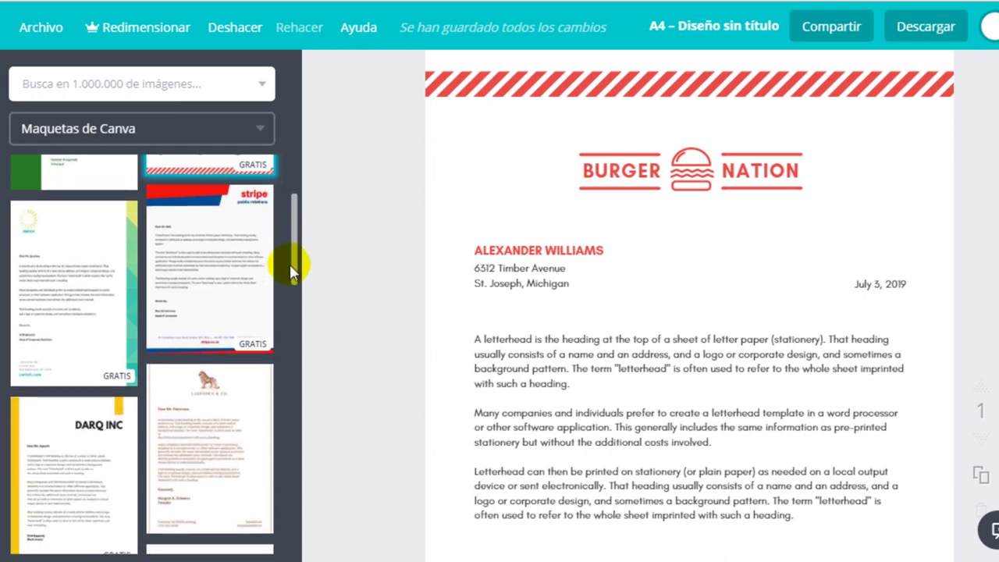
Step: Swap in the red and blue 'stripe public relations' letterhead and zoom in
{"action": "left_click", "coordinate": [189, 269]}
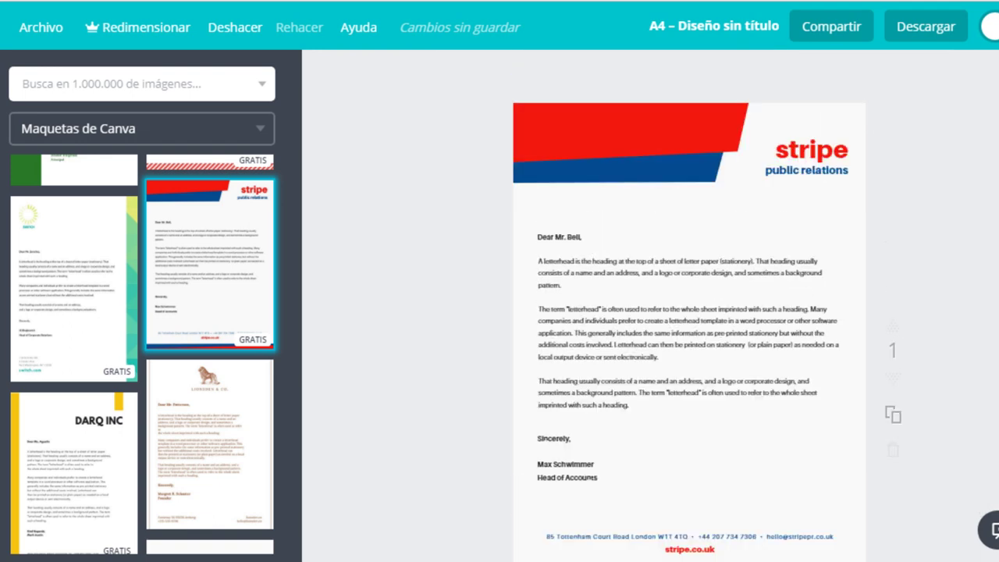
{"action": "scroll", "coordinate": [689, 312], "scroll_direction": "down", "scroll_amount": 1}
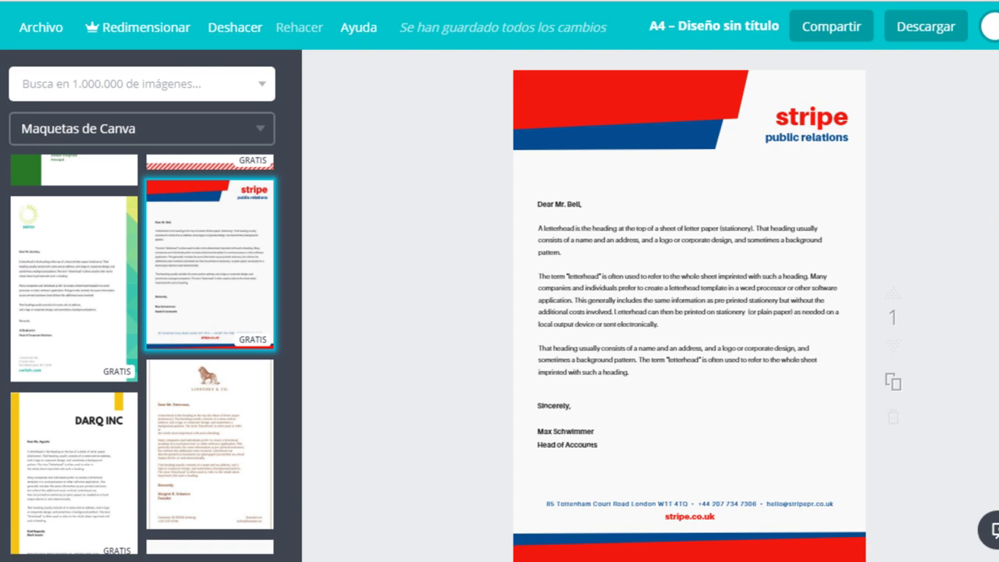
{"action": "key", "text": "ctrl+plus"}
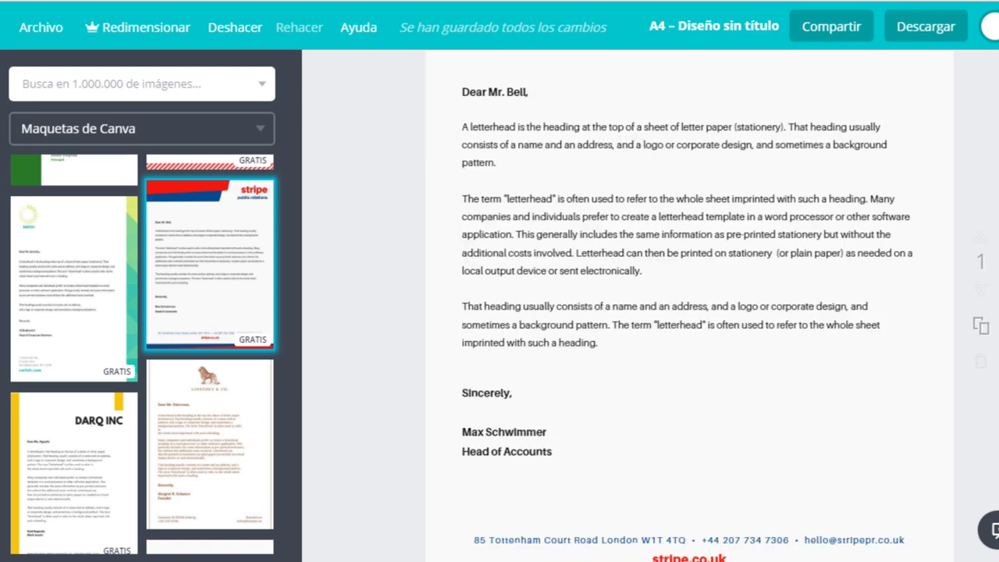
{"action": "scroll", "coordinate": [689, 312], "scroll_direction": "up", "scroll_amount": 3}
{"action": "scroll", "coordinate": [689, 313], "scroll_direction": "down", "scroll_amount": 2}
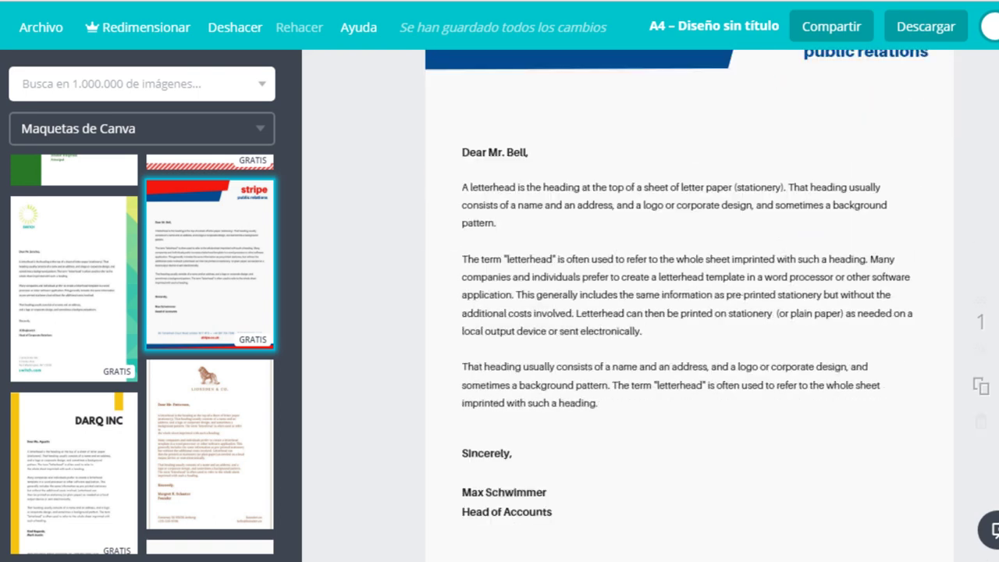
Step: Delete the body text, 'Dear Mr. Bell,' greeting and Sincerely signature, then zoom out
{"action": "left_click", "coordinate": [692, 187]}
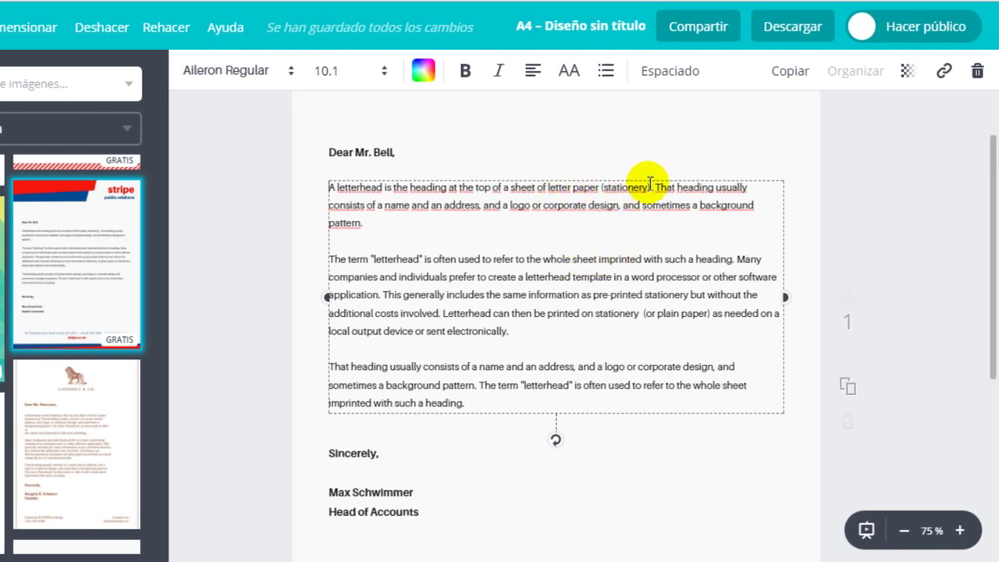
{"action": "left_click", "coordinate": [977, 72]}
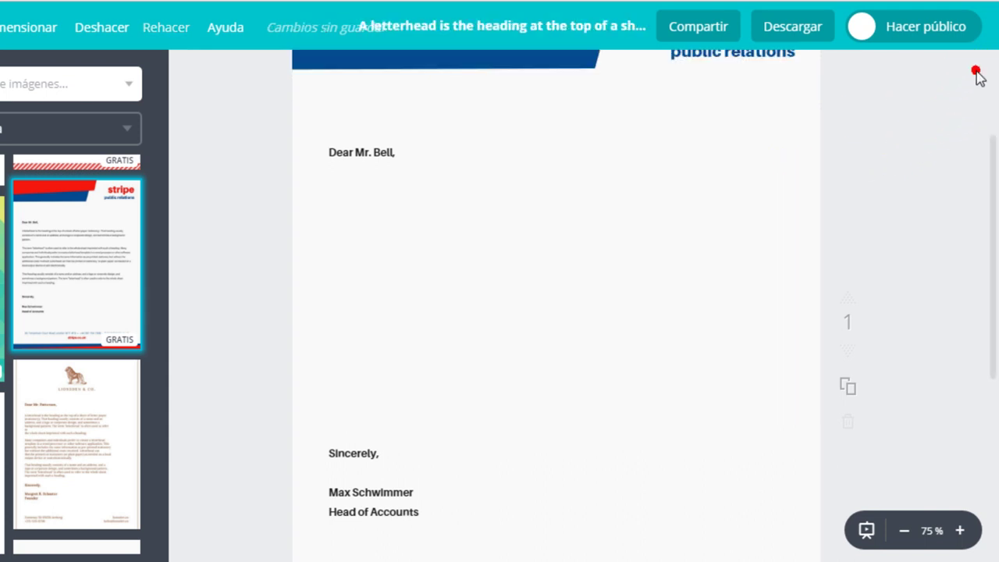
{"action": "left_click", "coordinate": [364, 152]}
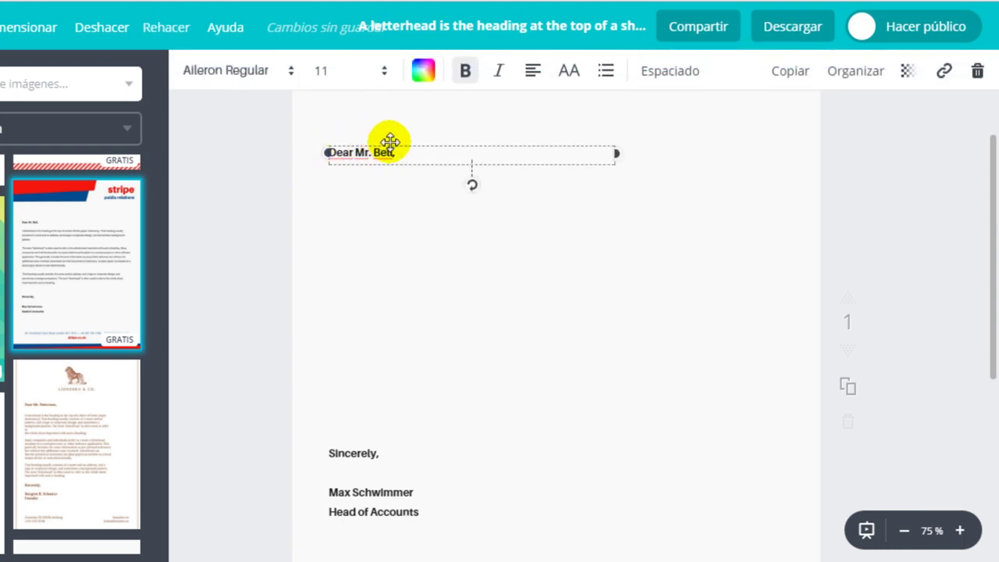
{"action": "left_click", "coordinate": [977, 71]}
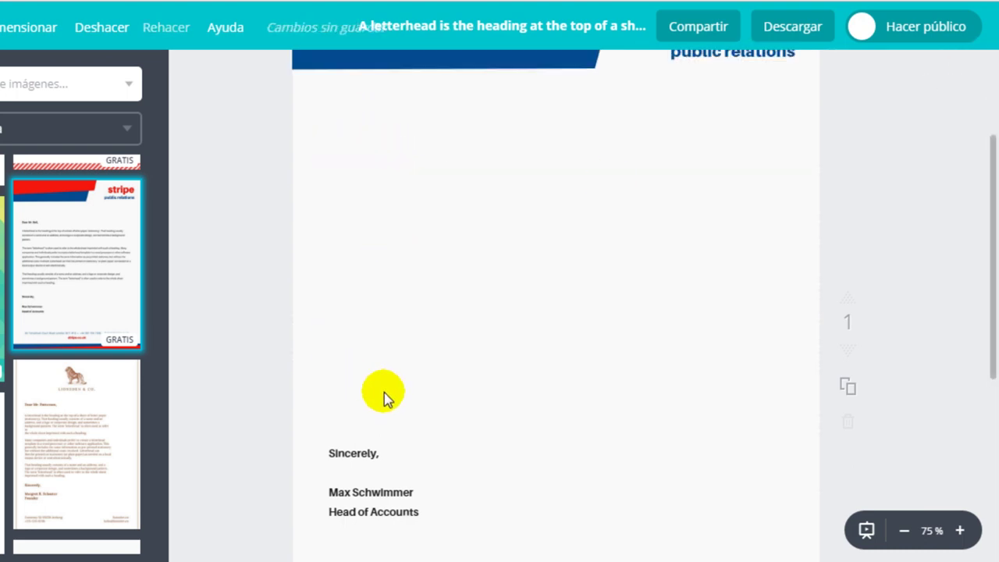
{"action": "scroll", "coordinate": [819, 351], "scroll_direction": "down", "scroll_amount": 1}
{"action": "left_click", "coordinate": [351, 361]}
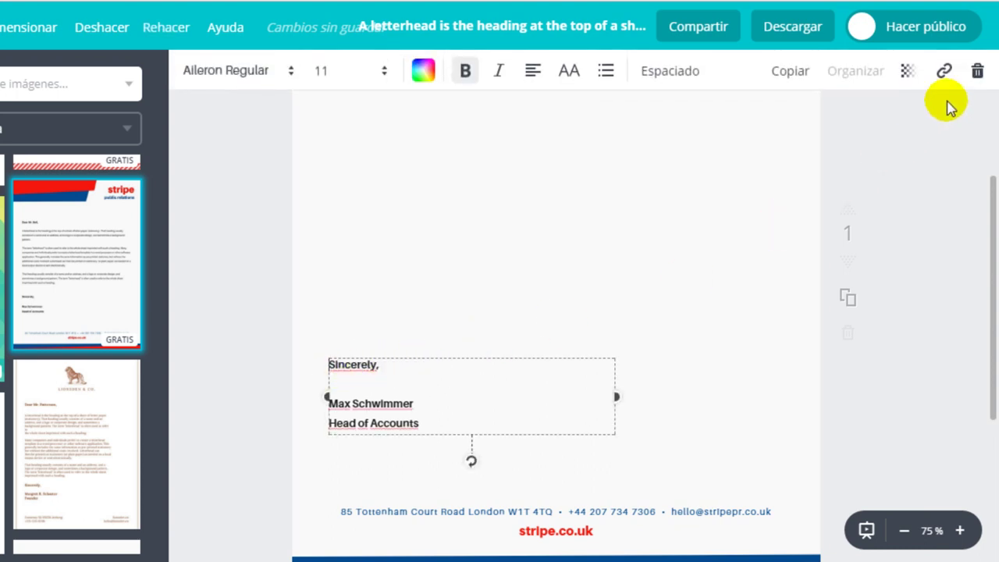
{"action": "left_click", "coordinate": [977, 72]}
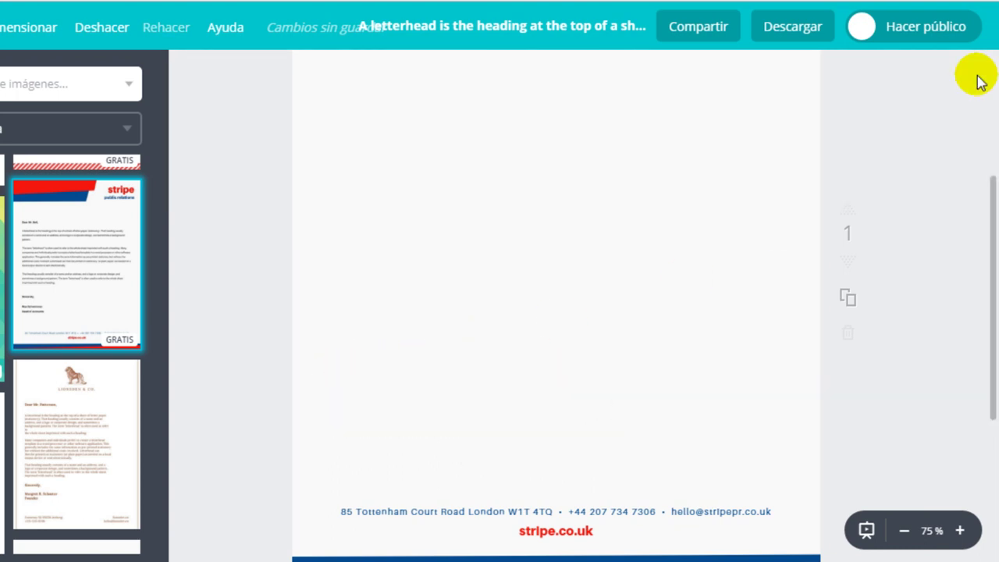
{"action": "left_click", "coordinate": [904, 531]}
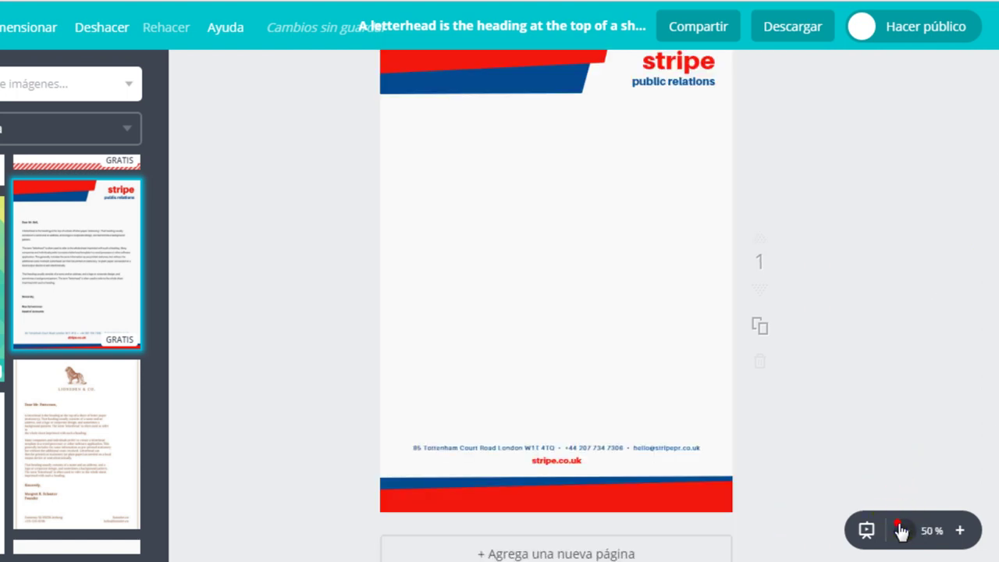
Step: Change the 'stripe' heading to EMPRESA at size 32 and reposition it
{"action": "left_click_drag", "start_coordinate": [992, 341], "coordinate": [993, 327]}
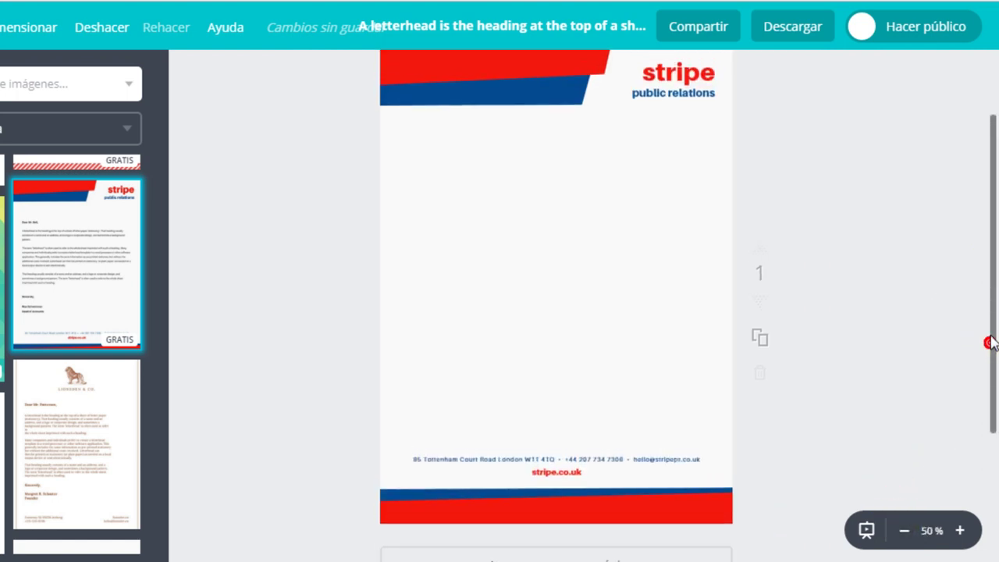
{"action": "left_click", "coordinate": [960, 531]}
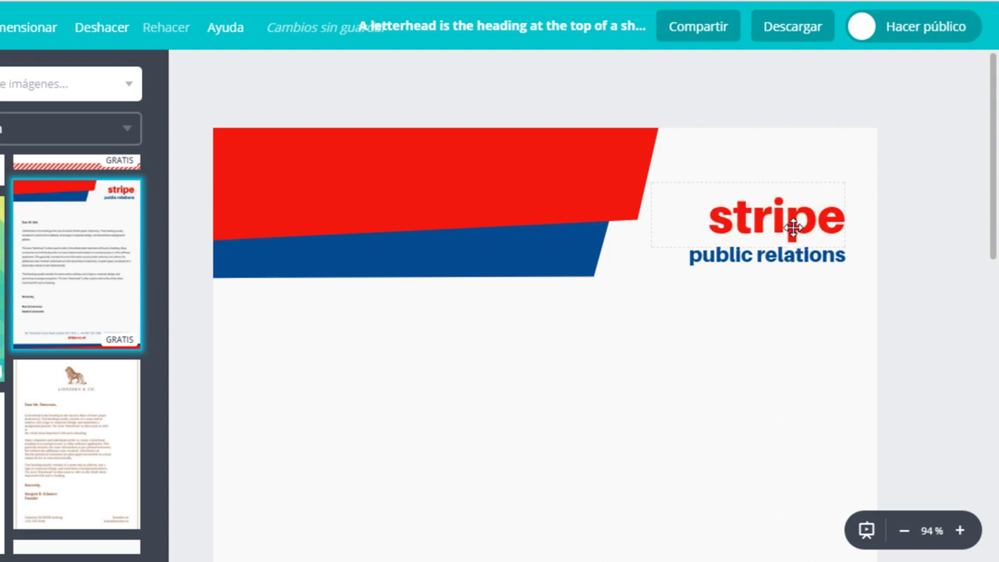
{"action": "double_click", "coordinate": [786, 223]}
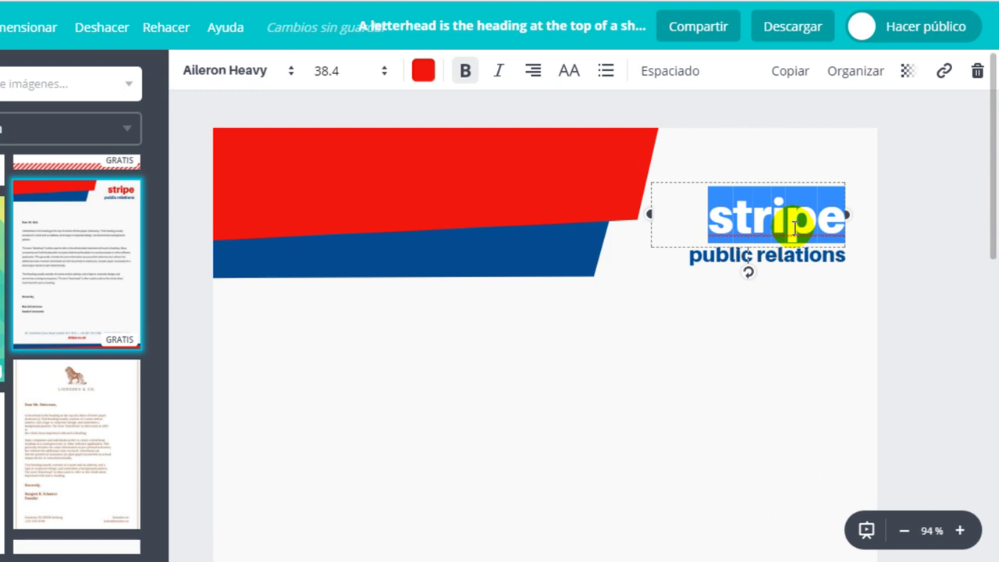
{"action": "type", "text": "EMPRESA"}
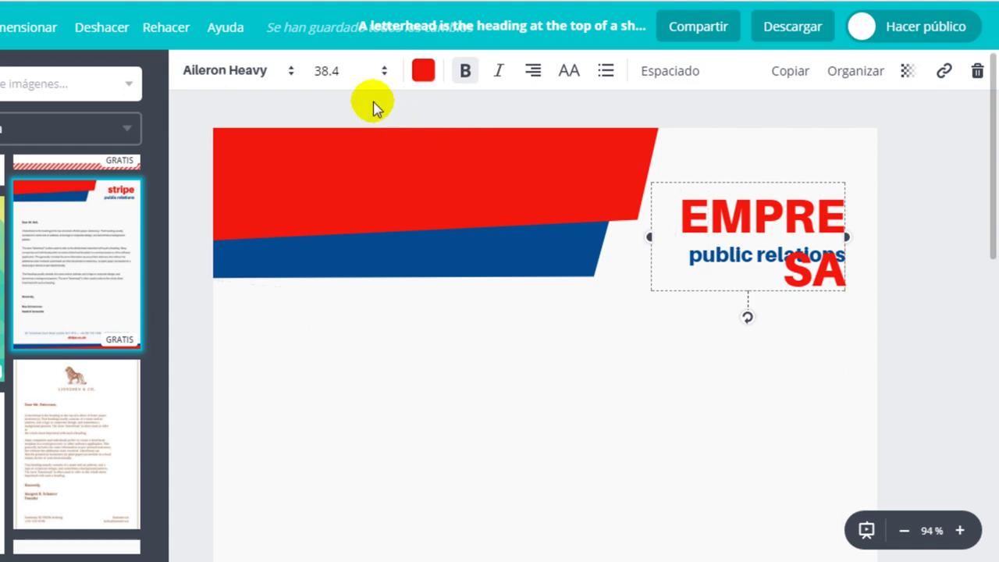
{"action": "left_click", "coordinate": [345, 74]}
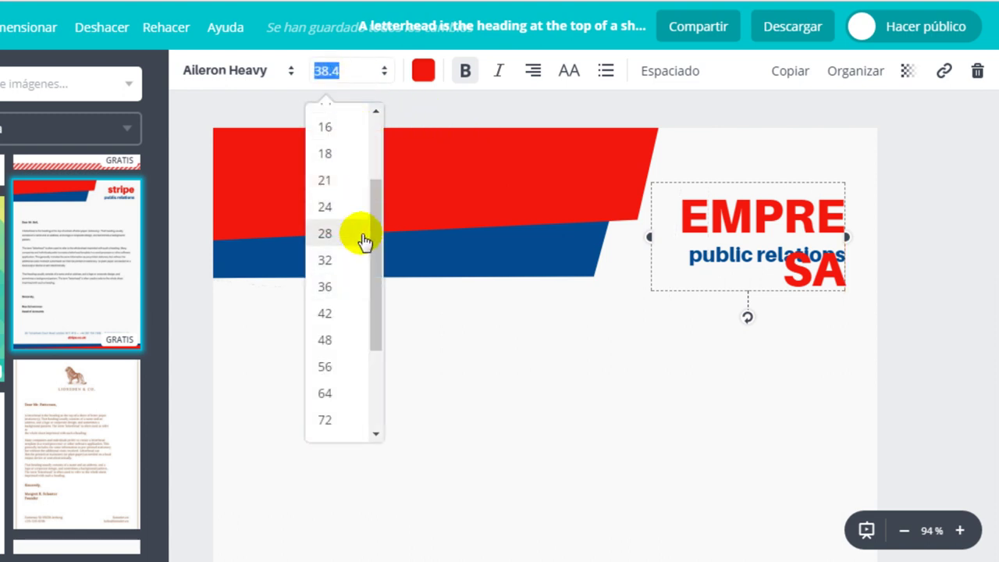
{"action": "left_click", "coordinate": [344, 260]}
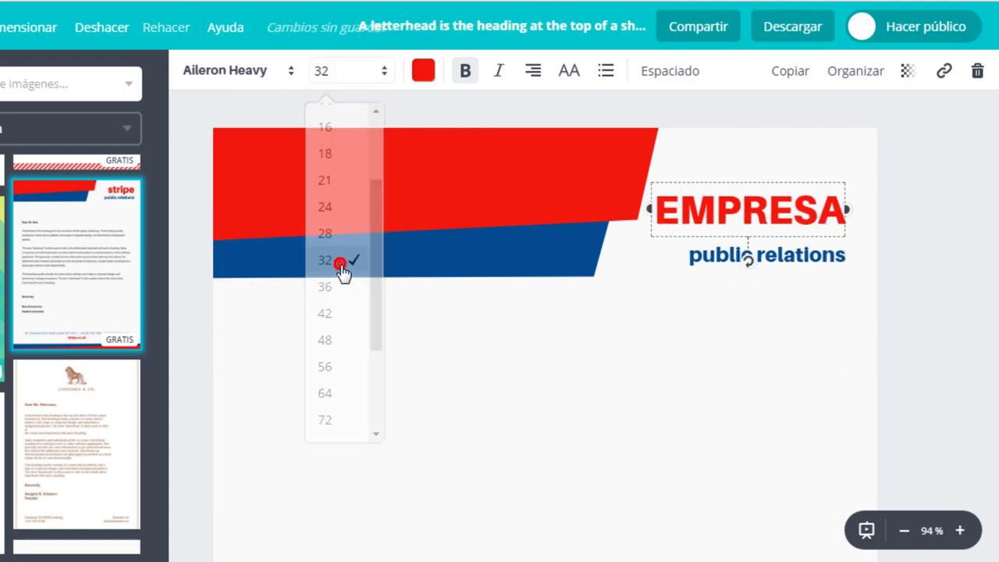
{"action": "left_click", "coordinate": [897, 256]}
{"action": "left_click", "coordinate": [807, 202]}
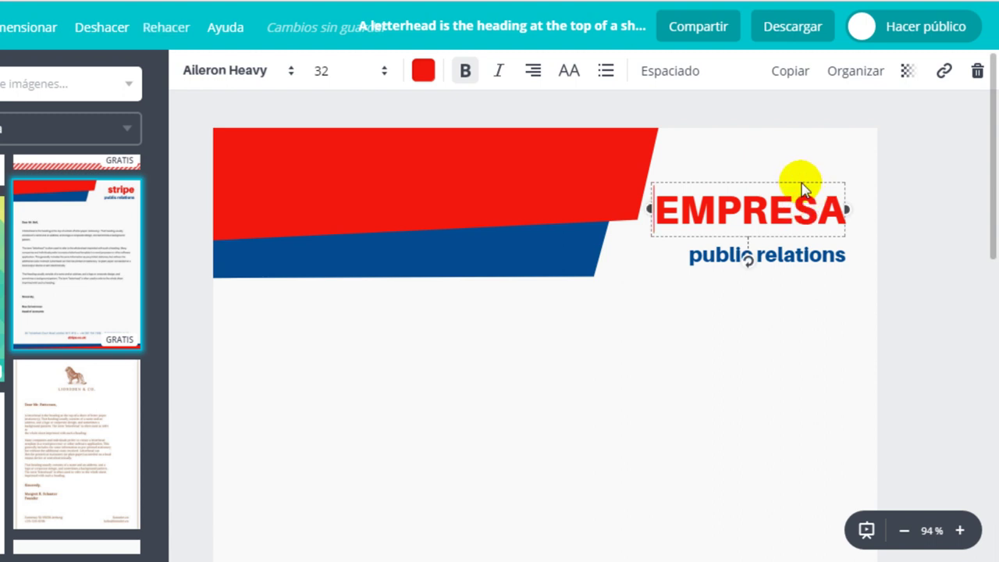
{"action": "mouse_move", "coordinate": [815, 176]}
{"action": "left_mouse_down"}
{"action": "mouse_move", "coordinate": [836, 134]}
{"action": "mouse_move", "coordinate": [841, 172]}
{"action": "mouse_move", "coordinate": [831, 187]}
{"action": "left_mouse_up"}
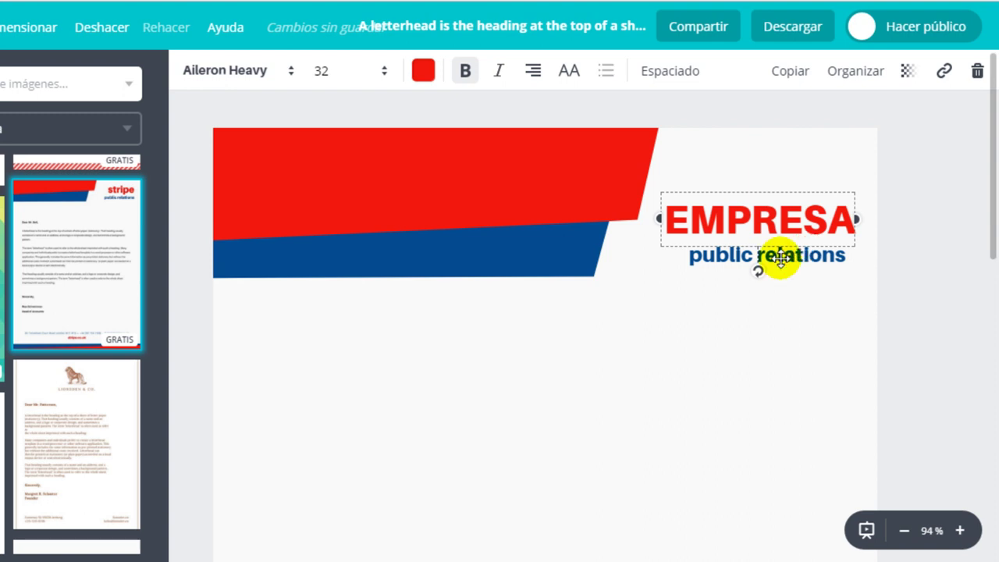
Step: Replace the 'public relations' tagline with SOLUTIONS
{"action": "left_click", "coordinate": [810, 266]}
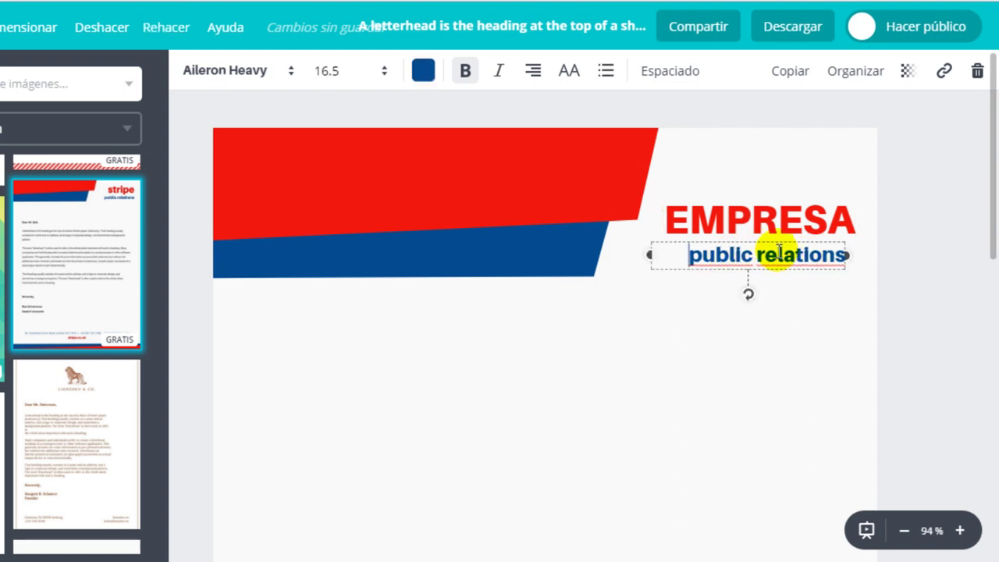
{"action": "double_click", "coordinate": [778, 254]}
{"action": "left_click", "coordinate": [773, 255]}
{"action": "key", "text": "BackSpace"}
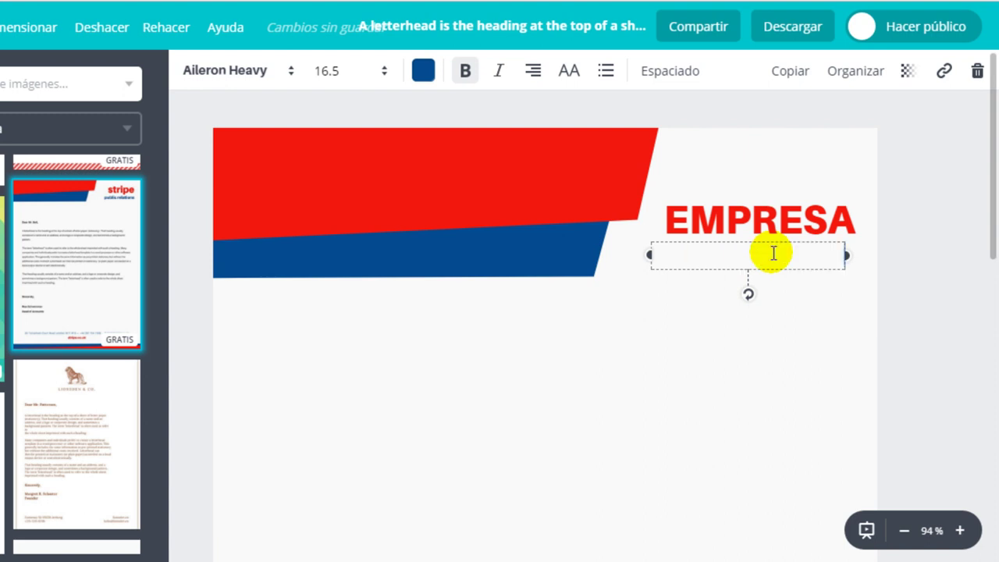
{"action": "type", "text": "SOLUTIONS"}
{"action": "left_click_drag", "start_coordinate": [992, 146], "coordinate": [977, 349]}
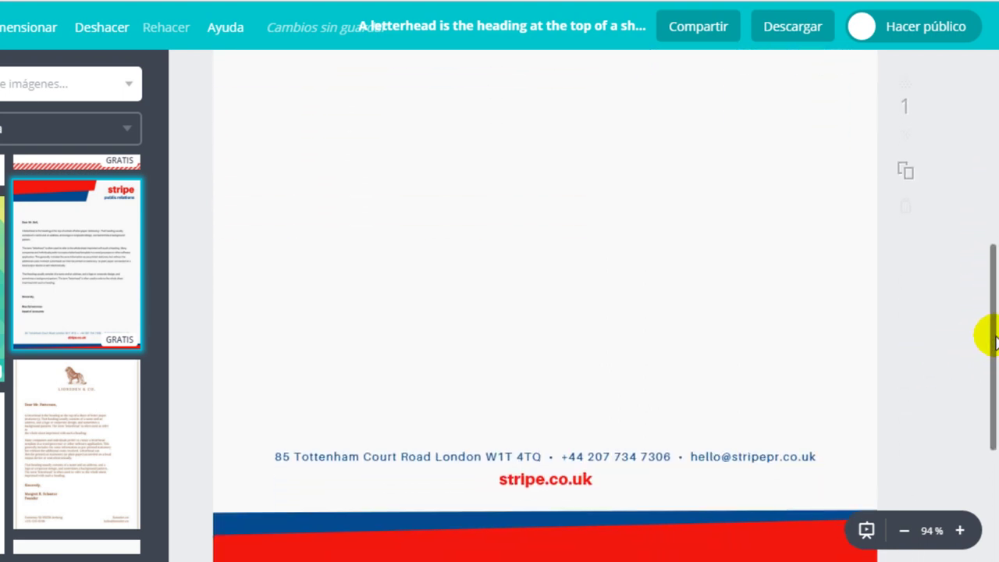
Step: Scroll to the footer and select text in the street address contact line
{"action": "scroll", "coordinate": [992, 334], "scroll_direction": "down", "scroll_amount": 1}
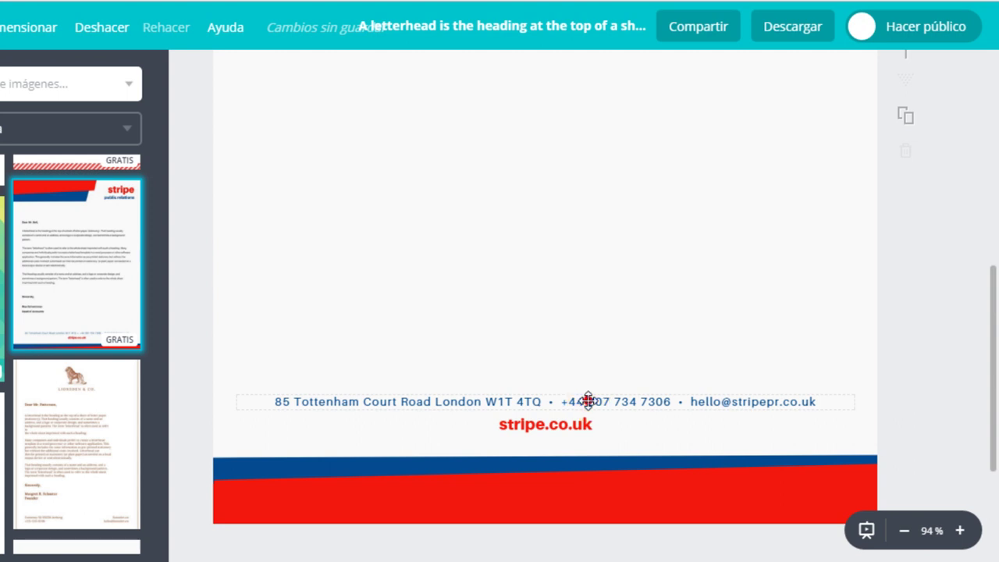
{"action": "left_click", "coordinate": [584, 402]}
{"action": "left_click", "coordinate": [545, 400]}
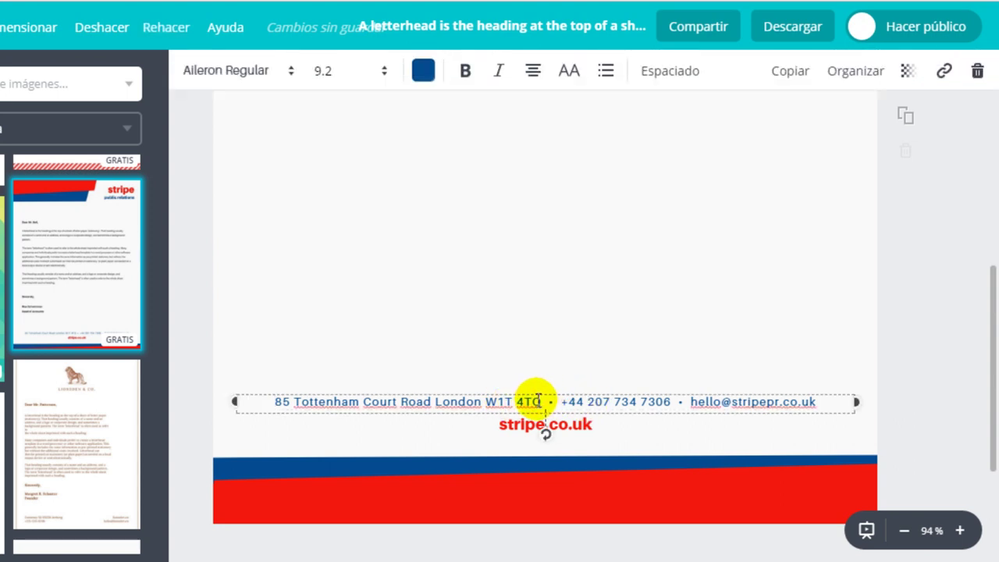
{"action": "left_click_drag", "start_coordinate": [541, 401], "coordinate": [242, 401]}
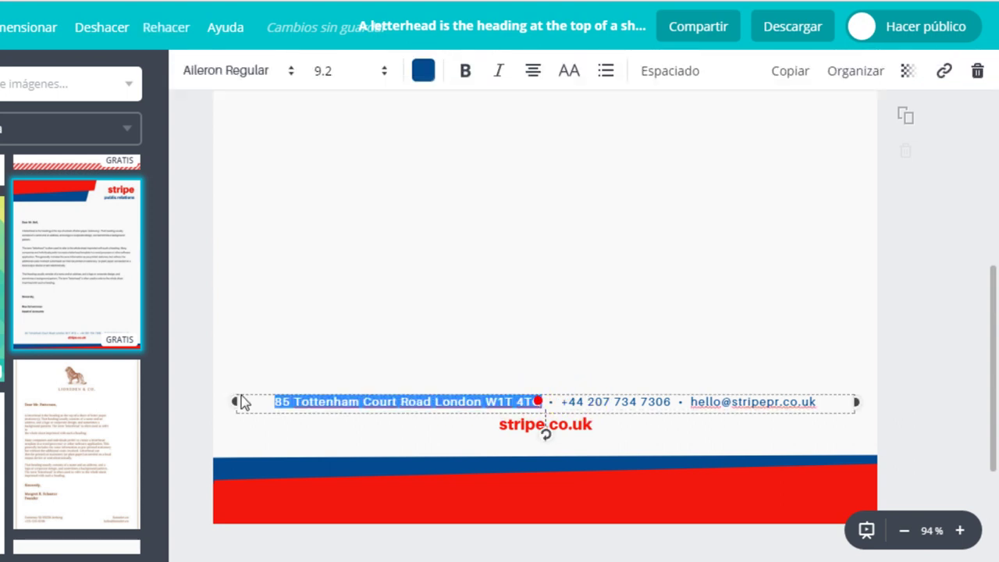
{"action": "left_click", "coordinate": [599, 401]}
{"action": "mouse_move", "coordinate": [562, 401]}
{"action": "left_mouse_down"}
{"action": "mouse_move", "coordinate": [668, 392]}
{"action": "mouse_move", "coordinate": [813, 404]}
{"action": "left_mouse_up"}
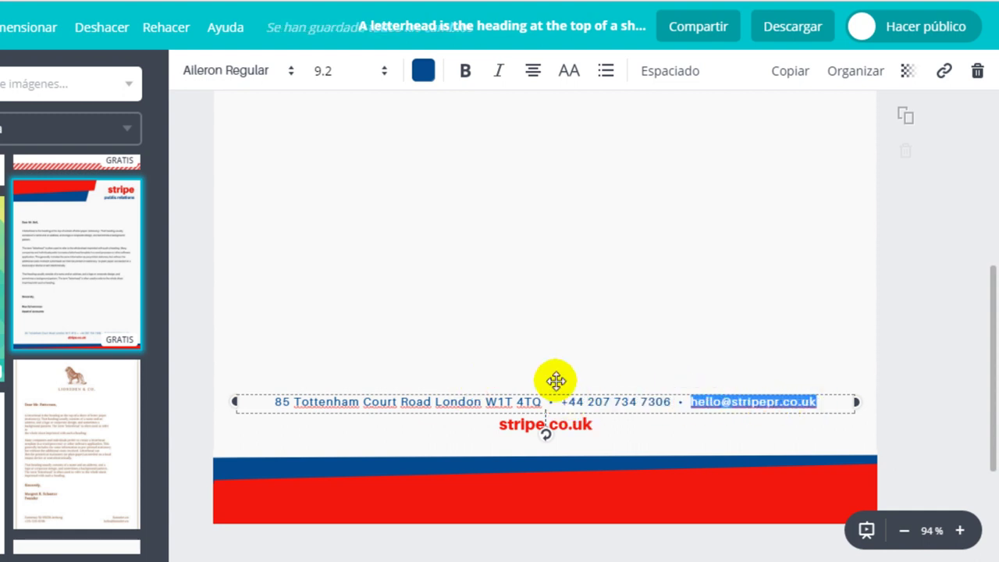
{"action": "left_click", "coordinate": [578, 422]}
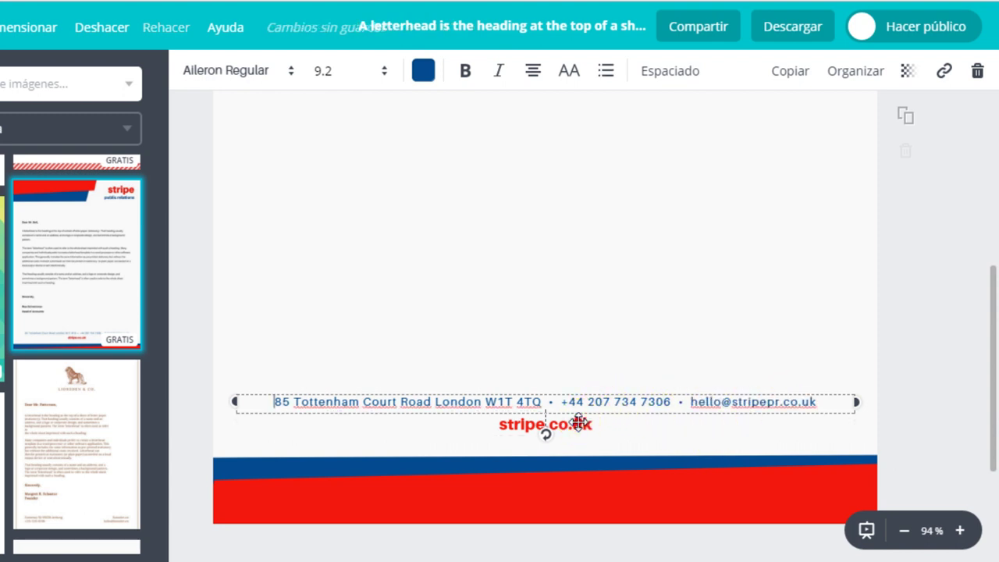
Step: Replace 'stripe.co.uk' in the footer with the author's website address
{"action": "left_click", "coordinate": [611, 427]}
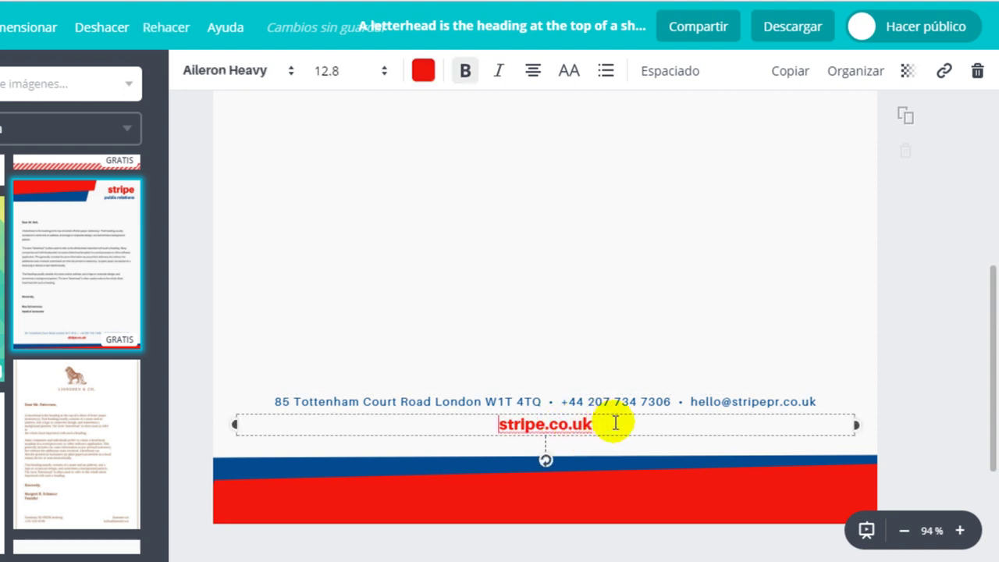
{"action": "left_click_drag", "start_coordinate": [613, 421], "coordinate": [484, 435]}
{"action": "type", "text": "RONA"}
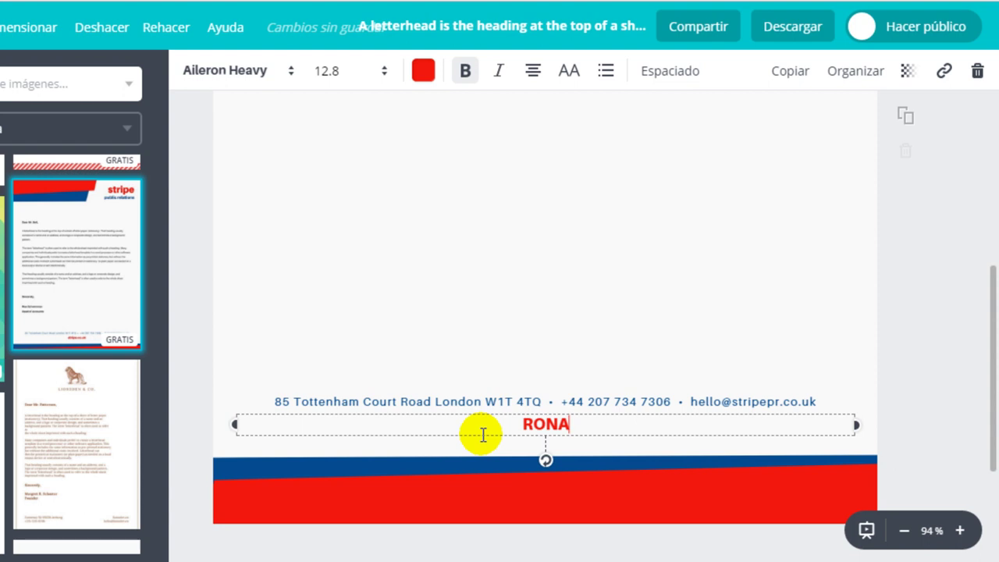
{"action": "key", "text": "ctrl+a"}
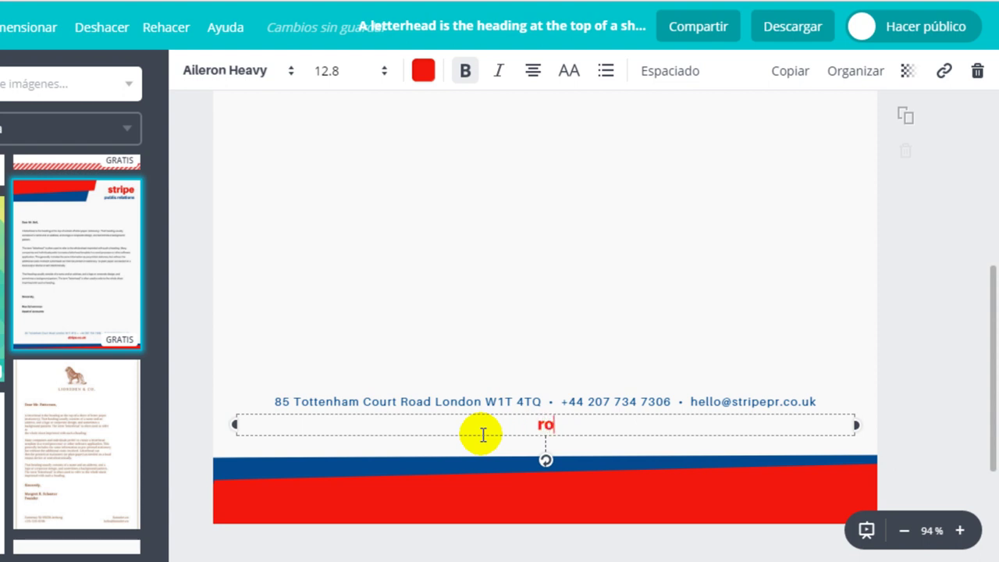
{"action": "type", "text": "vasquez.com"}
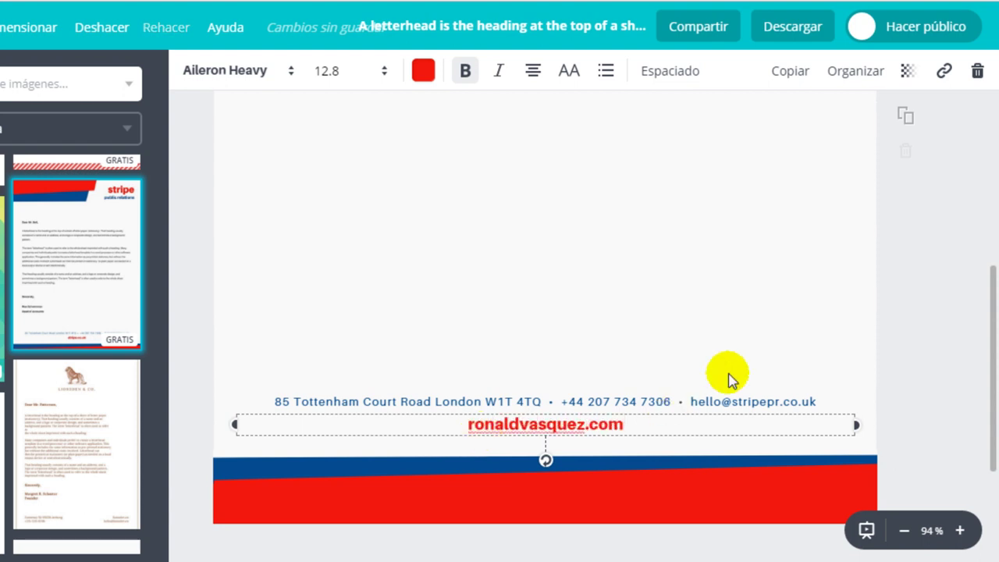
{"action": "left_click", "coordinate": [933, 314]}
{"action": "left_click", "coordinate": [904, 531]}
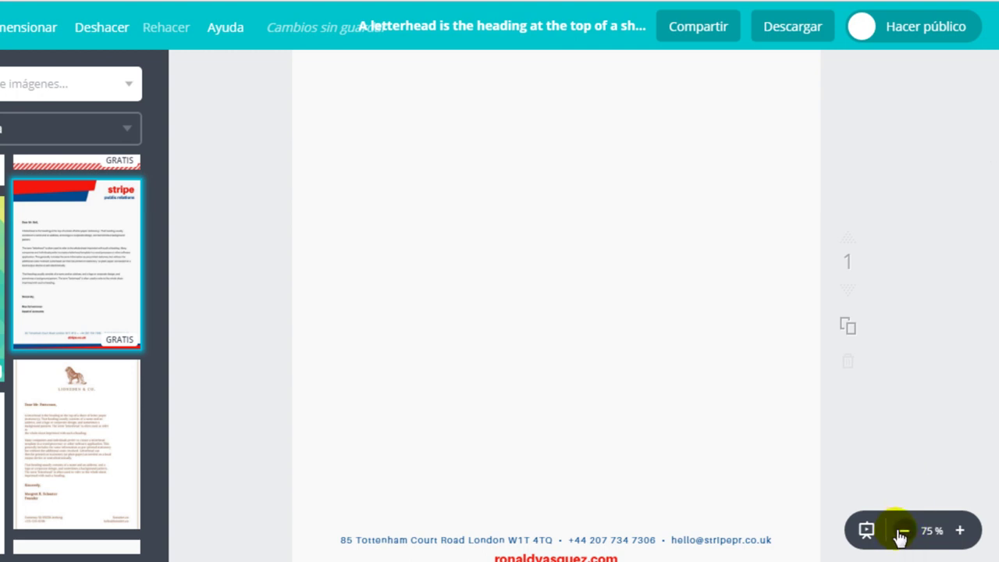
Step: Download the letterhead as 'PDF para impresión'
{"action": "left_click", "coordinate": [902, 531]}
{"action": "mouse_move", "coordinate": [994, 330]}
{"action": "left_mouse_down"}
{"action": "mouse_move", "coordinate": [994, 300]}
{"action": "mouse_move", "coordinate": [994, 313]}
{"action": "left_mouse_up"}
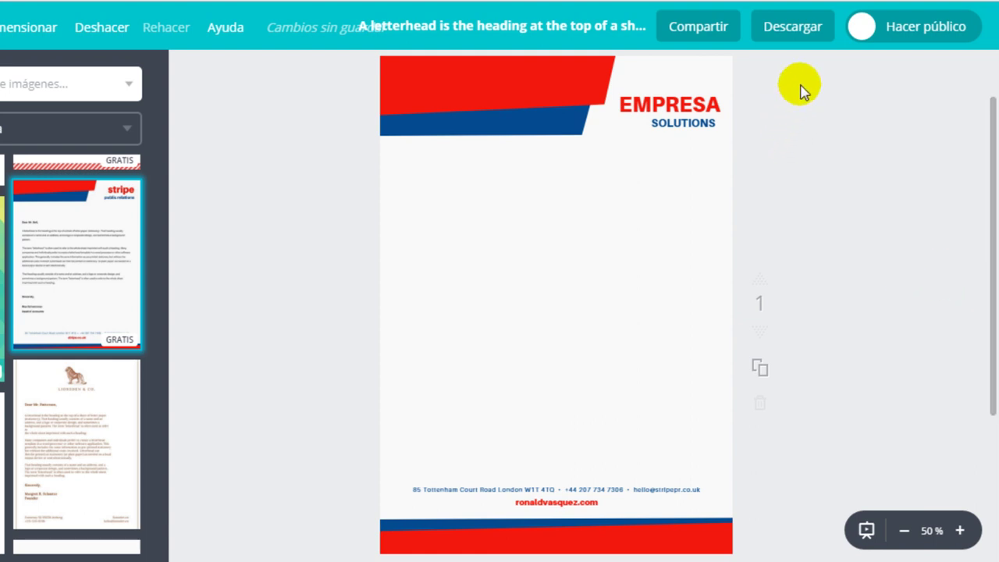
{"action": "left_click", "coordinate": [787, 31]}
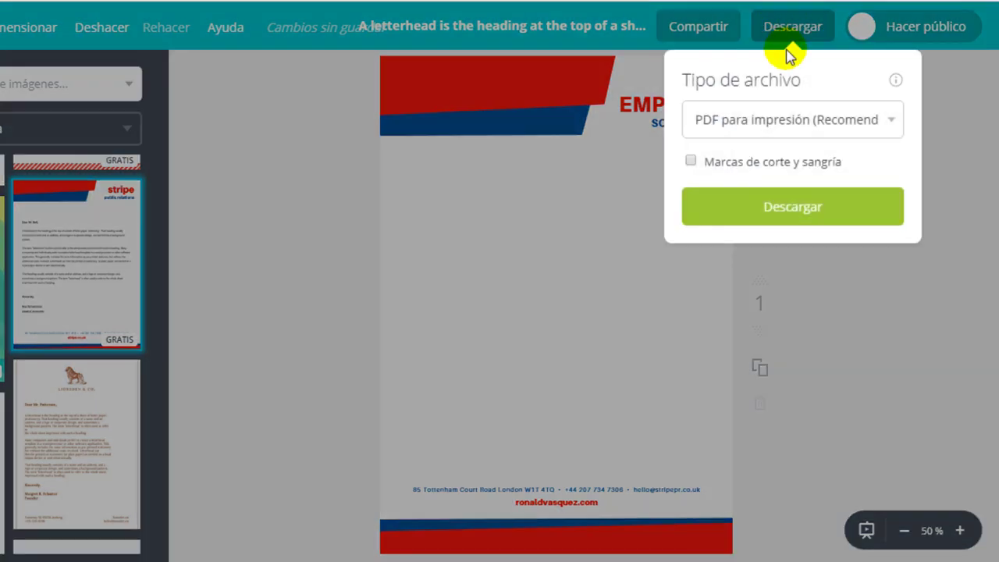
{"action": "left_click", "coordinate": [818, 119]}
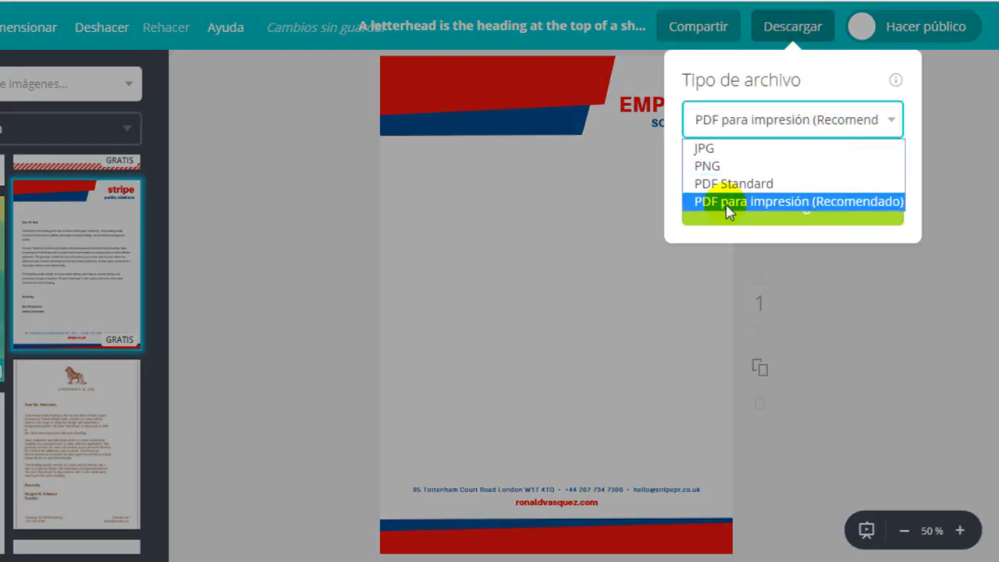
{"action": "left_click", "coordinate": [821, 203]}
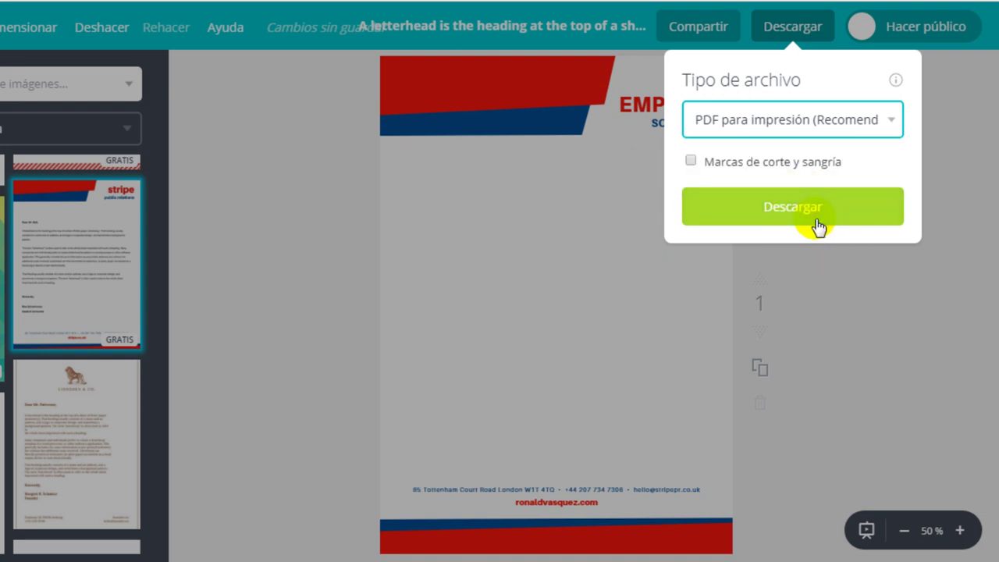
{"action": "left_click", "coordinate": [815, 219]}
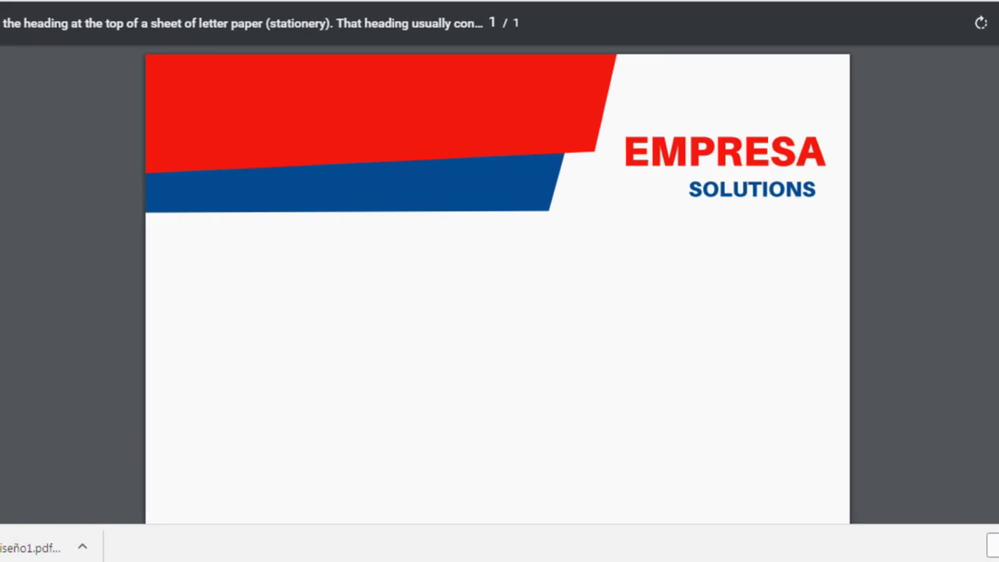
{"action": "scroll", "coordinate": [497, 281], "scroll_direction": "down", "scroll_amount": 5}
{"action": "scroll", "coordinate": [497, 281], "scroll_direction": "down", "scroll_amount": 4}
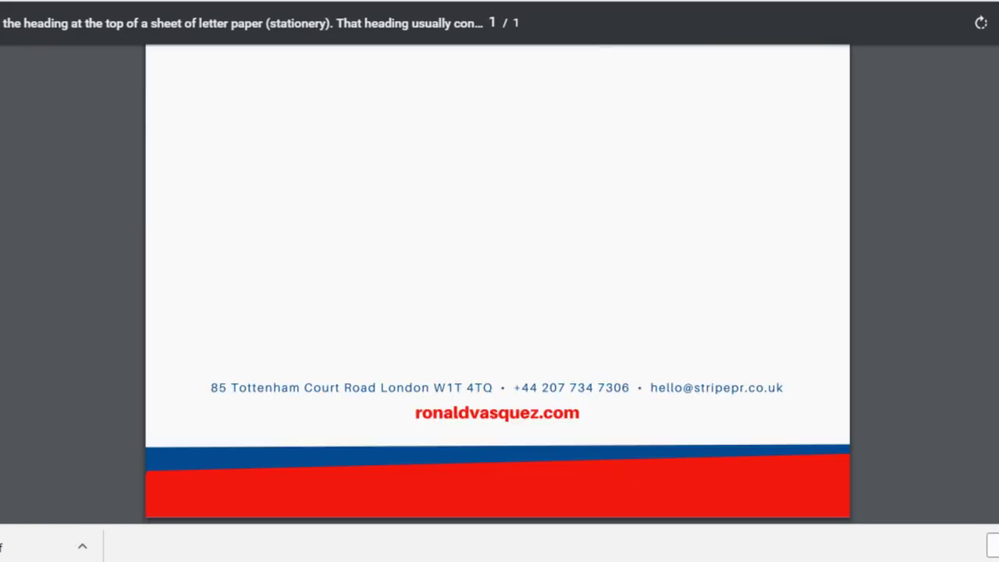
{"action": "scroll", "coordinate": [497, 280], "scroll_direction": "up", "scroll_amount": 10}
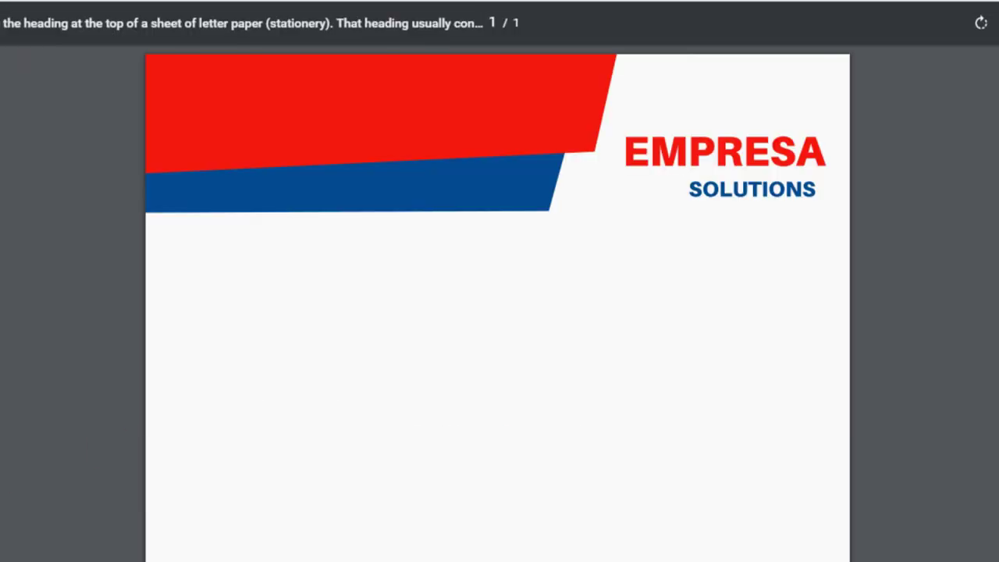
{"action": "scroll", "coordinate": [497, 304], "scroll_direction": "up", "scroll_amount": 1}
{"action": "scroll", "coordinate": [497, 305], "scroll_direction": "down", "scroll_amount": 1}
{"action": "scroll", "coordinate": [497, 305], "scroll_direction": "down", "scroll_amount": 1}
{"action": "scroll", "coordinate": [497, 304], "scroll_direction": "down", "scroll_amount": 1}
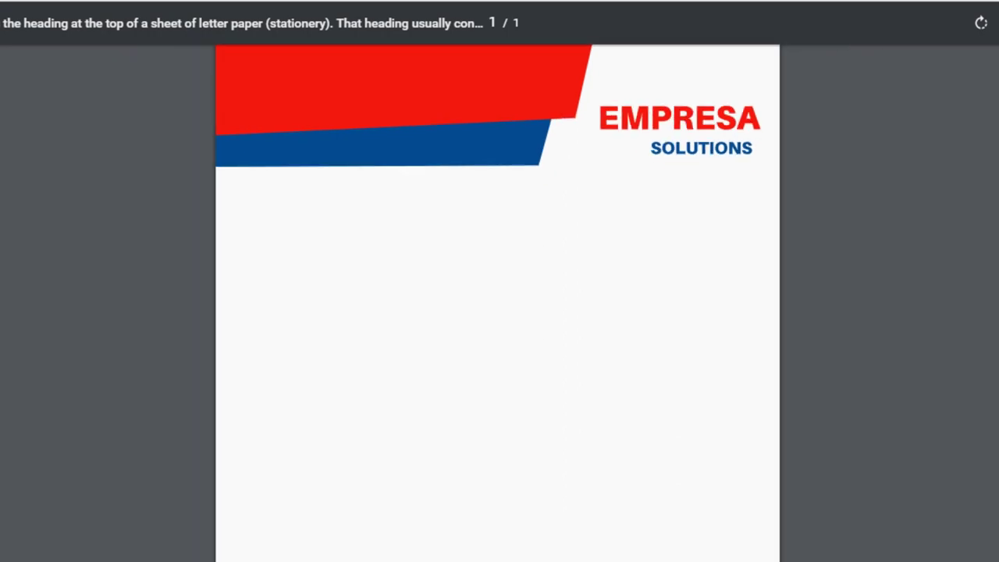
{"action": "scroll", "coordinate": [498, 304], "scroll_direction": "down", "scroll_amount": 1}
{"action": "scroll", "coordinate": [497, 304], "scroll_direction": "down", "scroll_amount": 1}
{"action": "scroll", "coordinate": [498, 305], "scroll_direction": "down", "scroll_amount": 1}
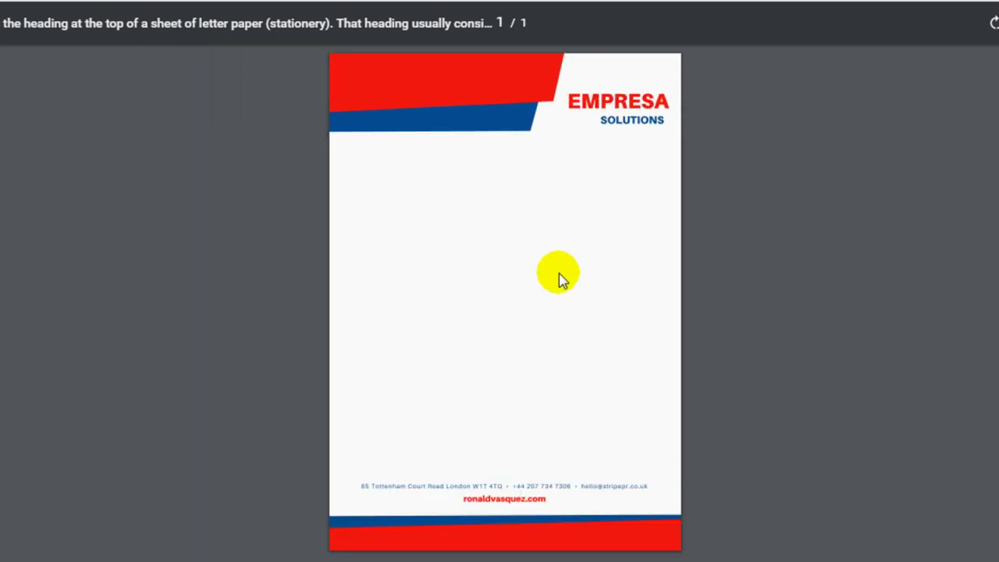